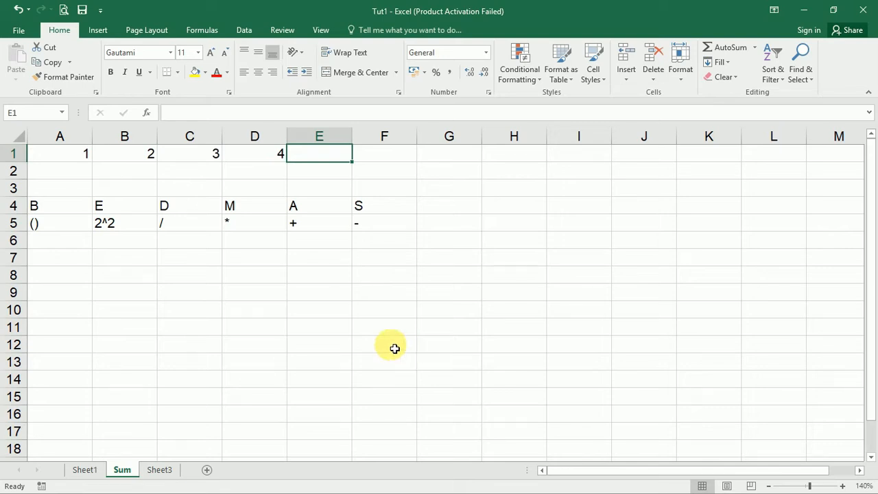
Step: Review the operator symbols listed under the BEDMAS letters in cells A5 through F5
left_click(70, 231)
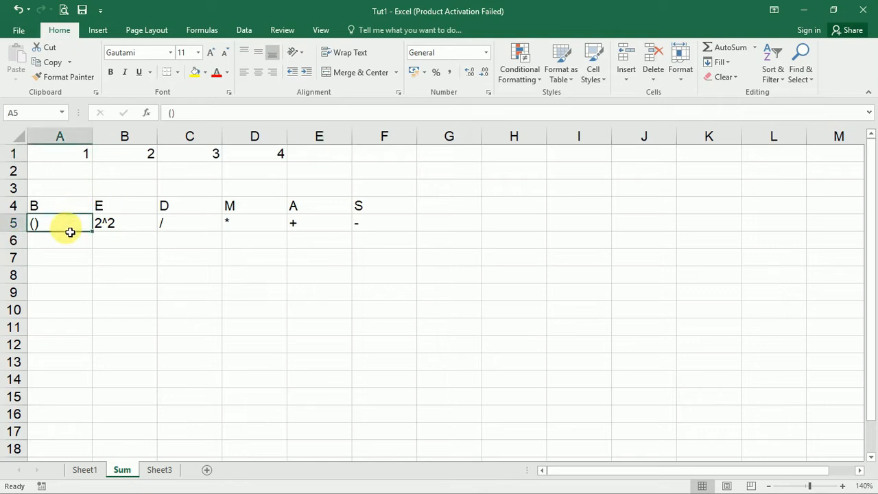
left_click(134, 228)
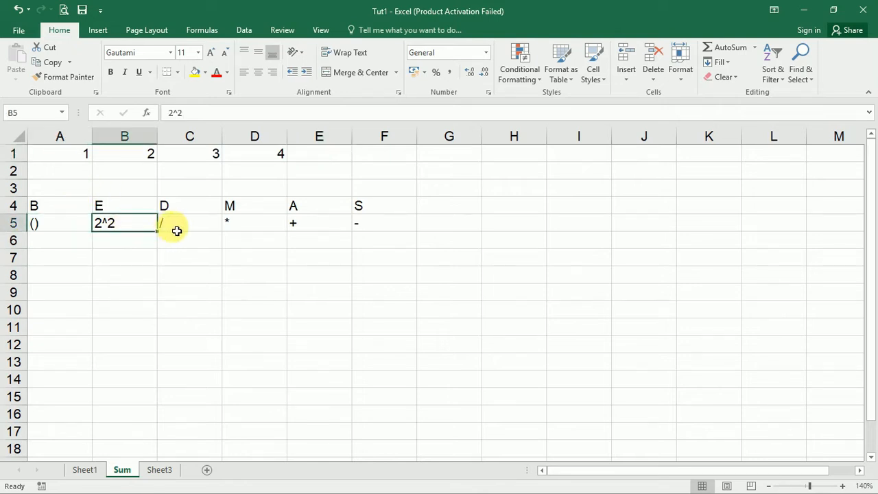
left_click(176, 229)
left_click(264, 229)
left_click(320, 226)
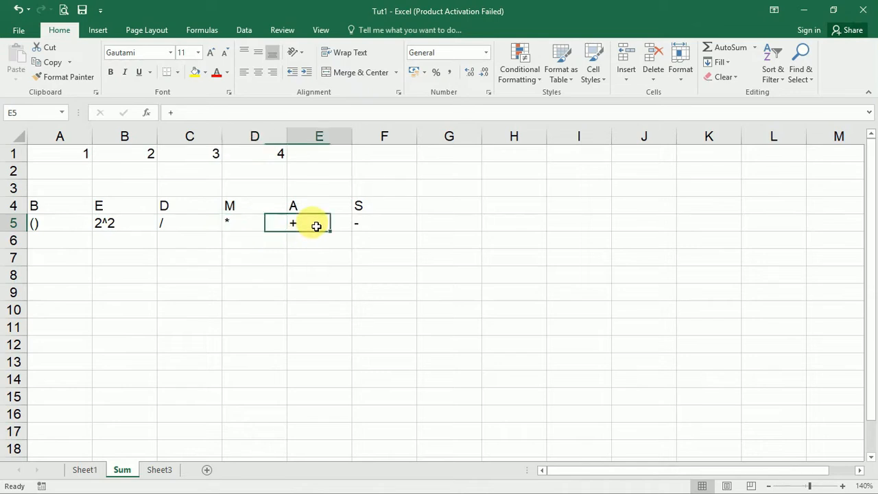
left_click(375, 228)
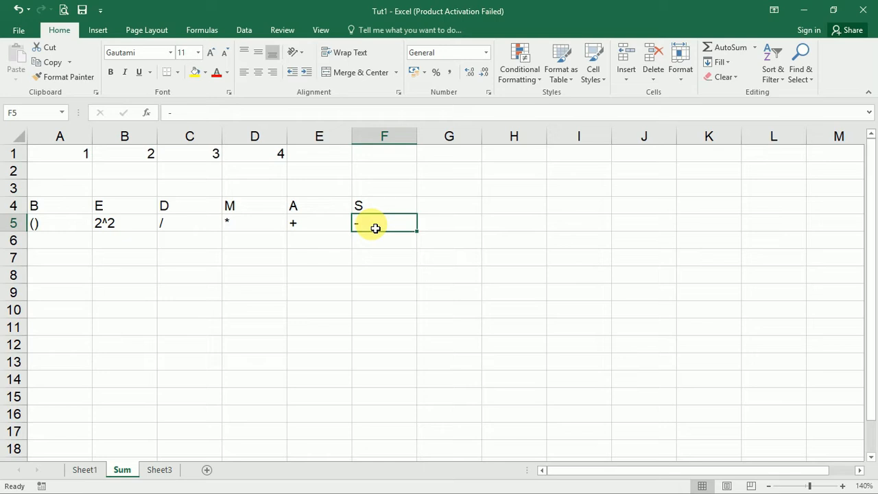
Step: Enter the formula =A1+B1+C1+D1 in cell E1 to add the four numbers in row 1
left_click(325, 157)
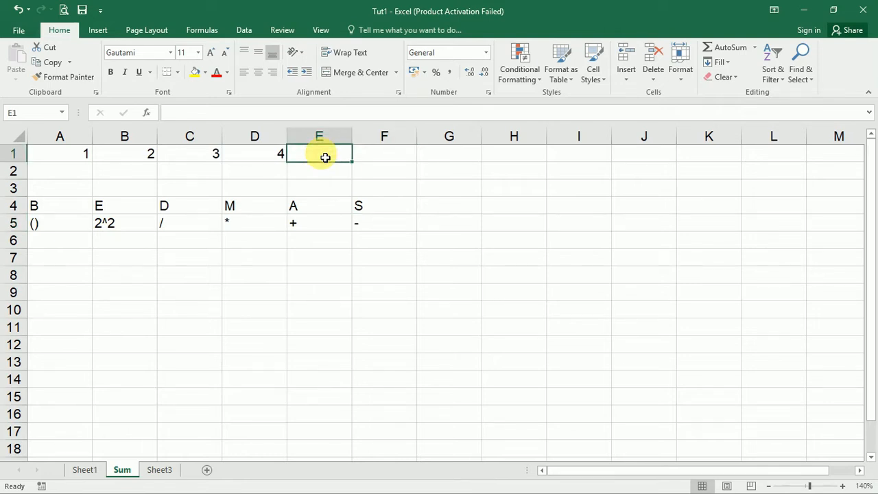
type("=")
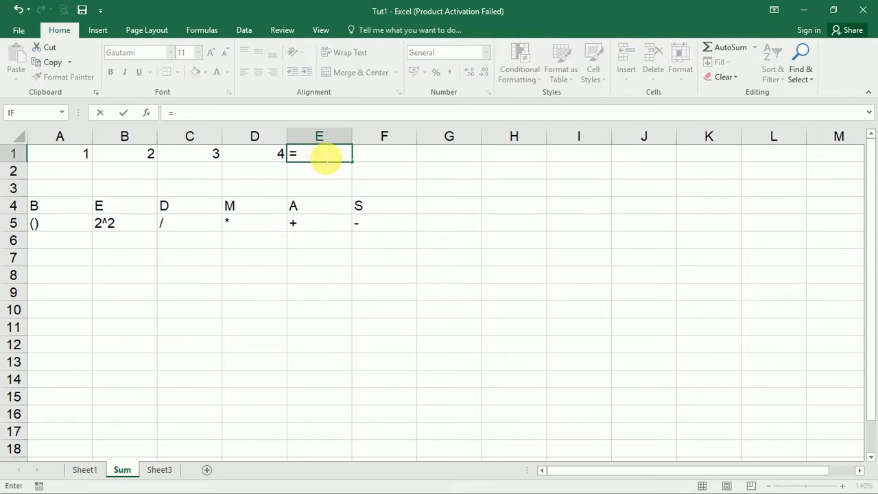
left_click(79, 157)
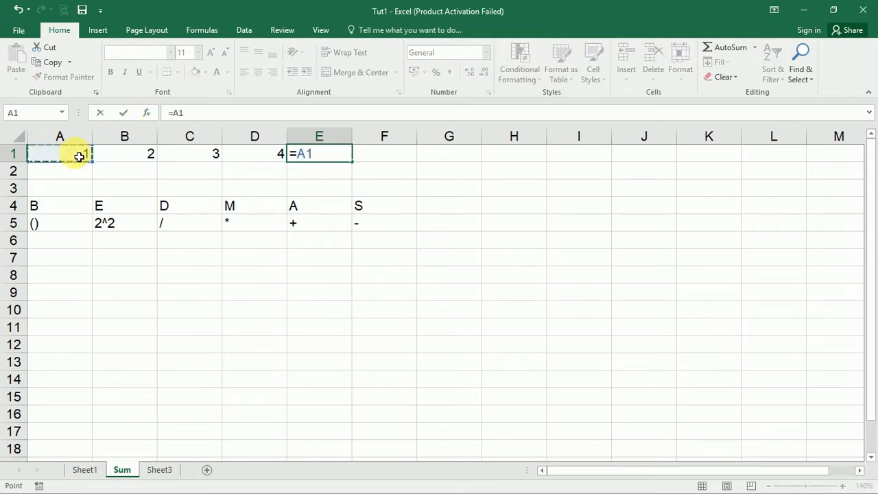
type("+")
left_click(124, 157)
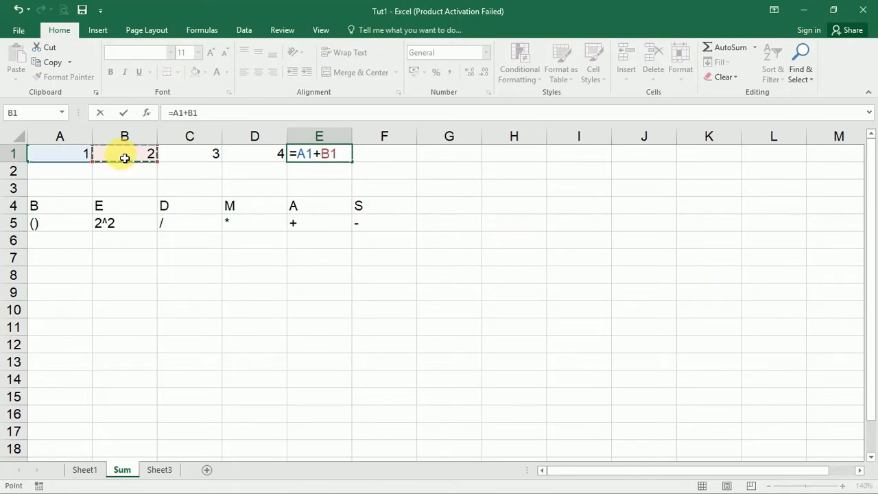
type("+")
left_click(177, 158)
type("+")
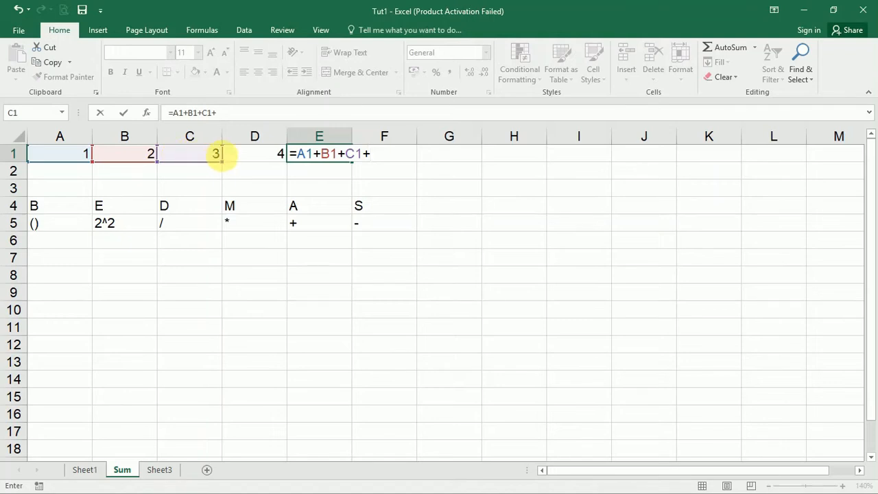
left_click(244, 159)
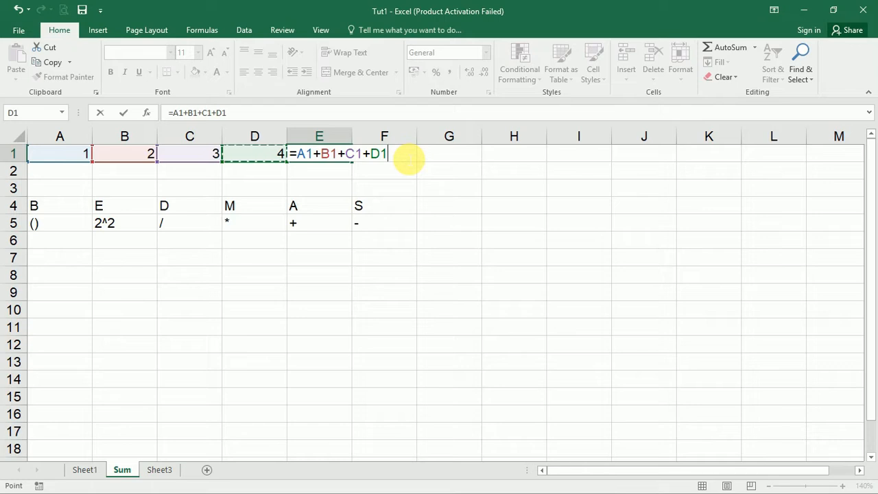
left_click(123, 112)
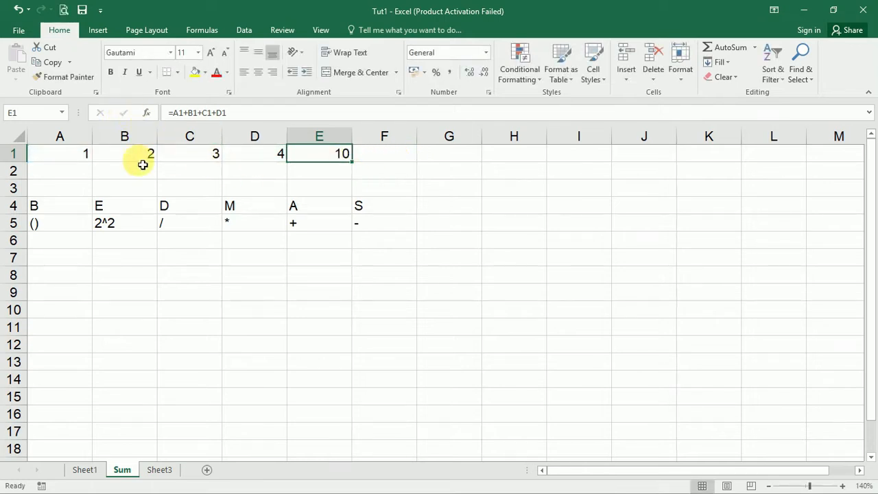
Step: Replace the second plus sign in E1's formula with multiplication, making it =A1+B1*C1+D1
double_click(330, 160)
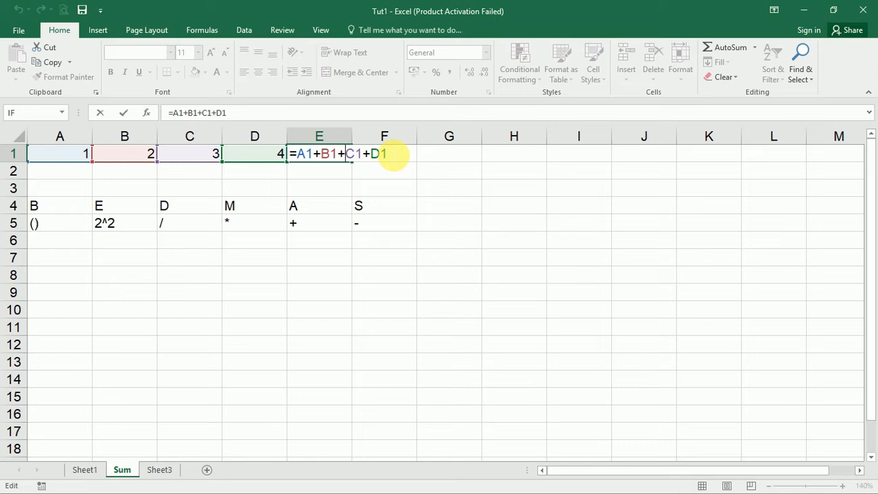
key("BackSpace")
type("*")
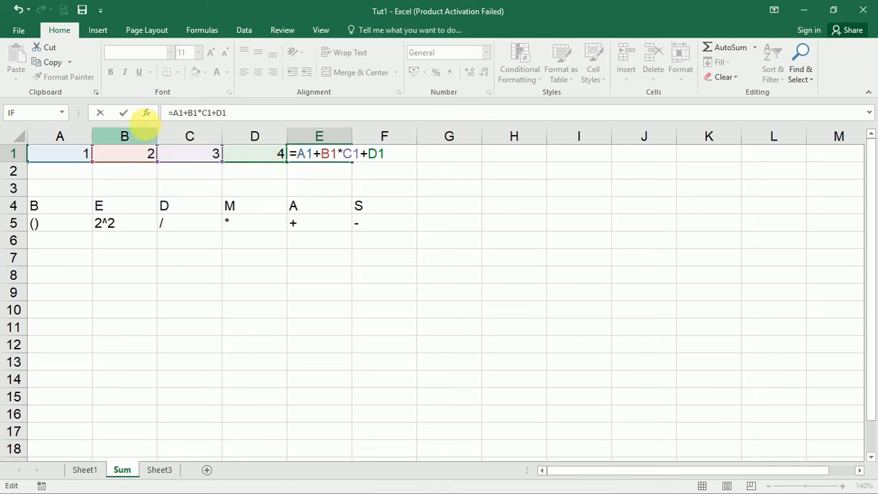
left_click(123, 113)
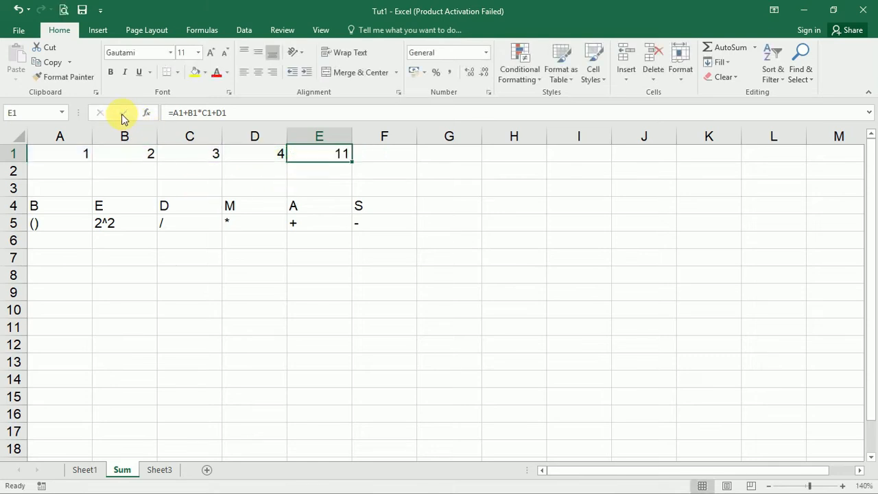
Step: Add brackets around the first addition in E1 so the formula reads =(A1+B1)*C1+D1
double_click(327, 163)
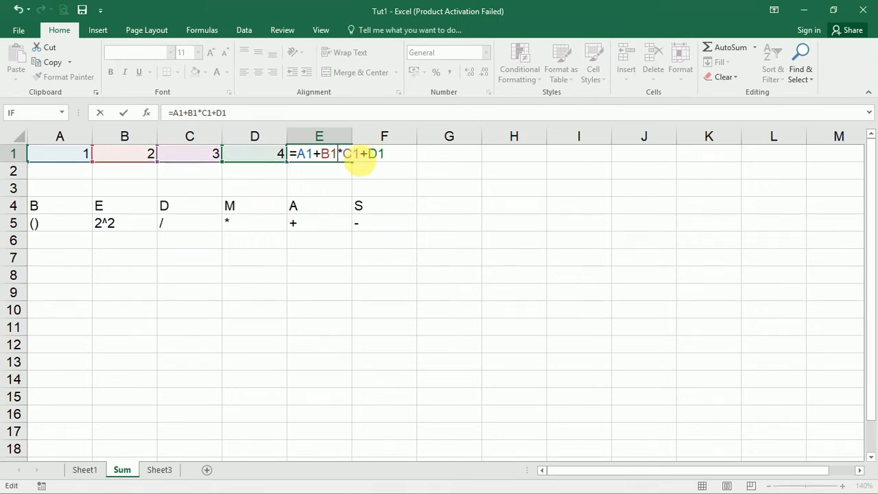
type(")")
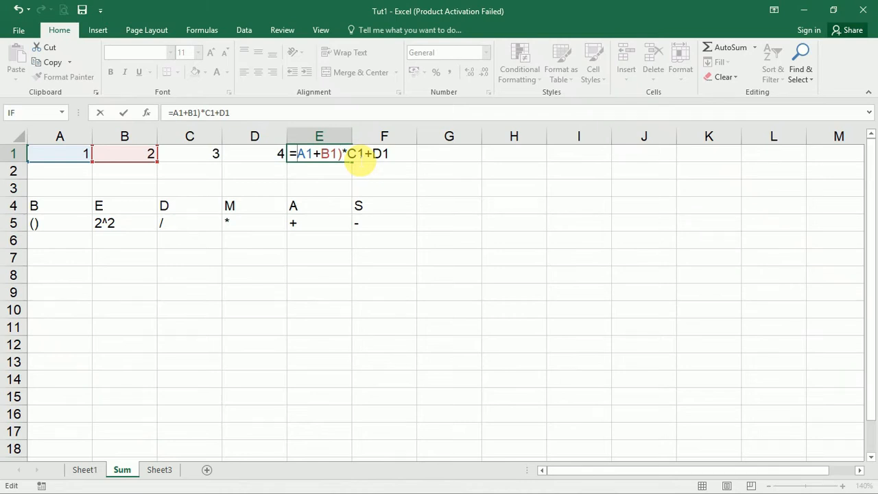
type("(")
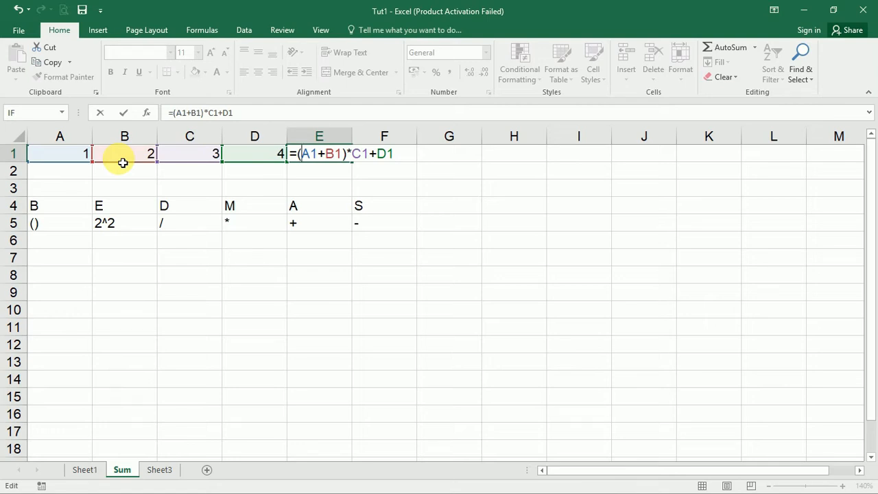
left_click(124, 112)
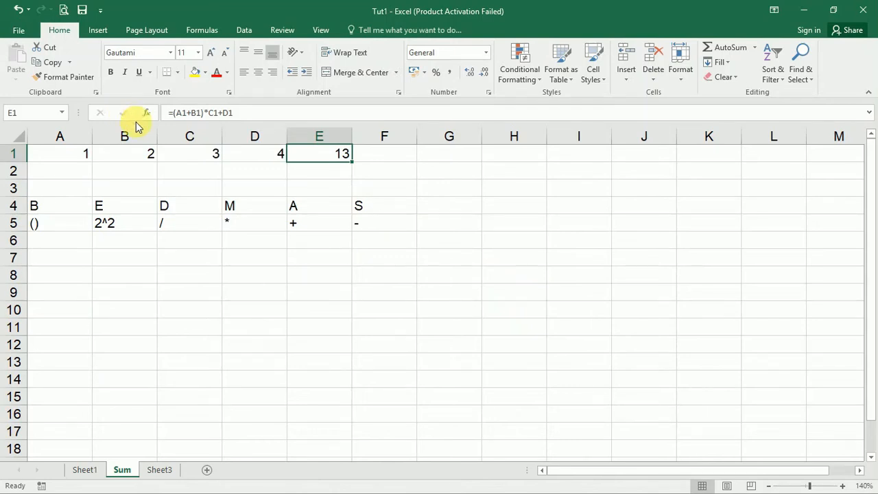
Step: Bracket the second addition in E1 as well, giving the formula =(A1+B1)*(C1+D1)
double_click(318, 160)
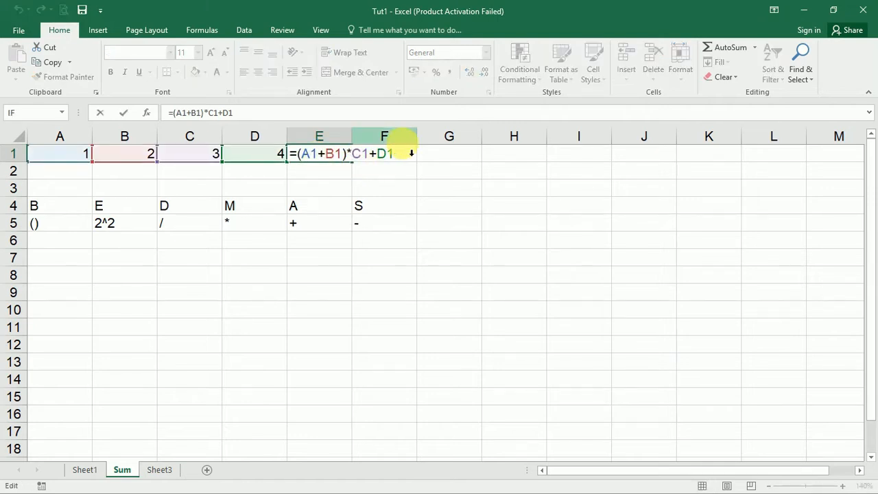
type("(")
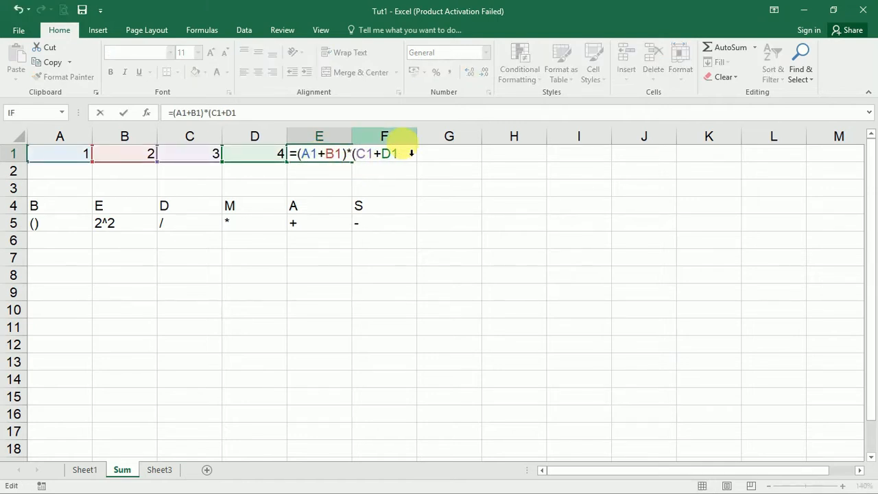
key("Right")
key("Right")
key("Right")
key("Right")
key("Right")
type(")")
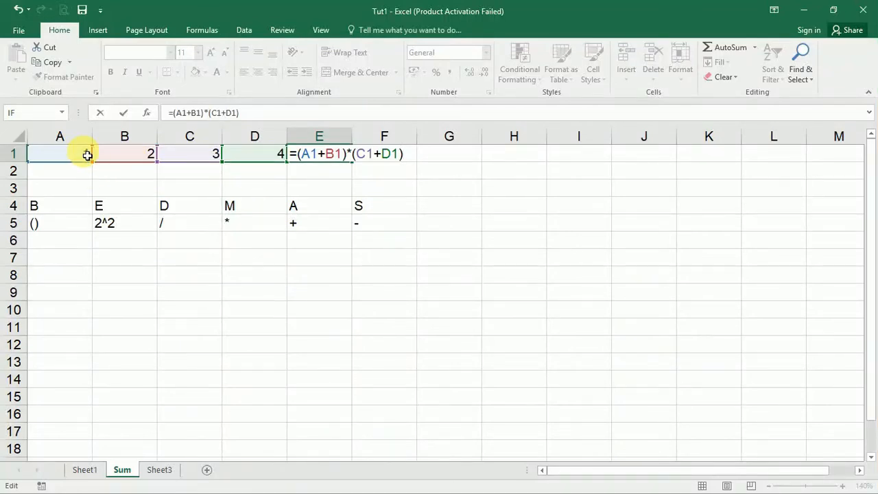
left_click(121, 113)
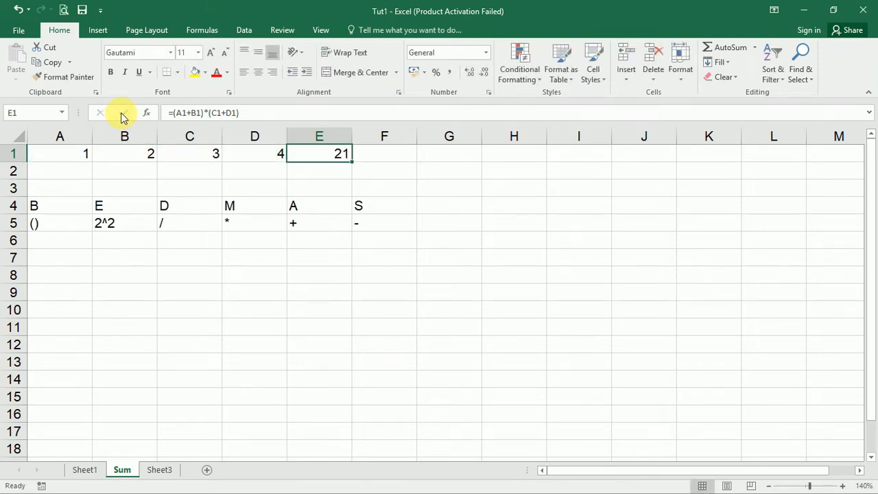
Step: Clear cell E1 and fill it with the row total using AutoSum on the selected range A1:E1
left_click(335, 177)
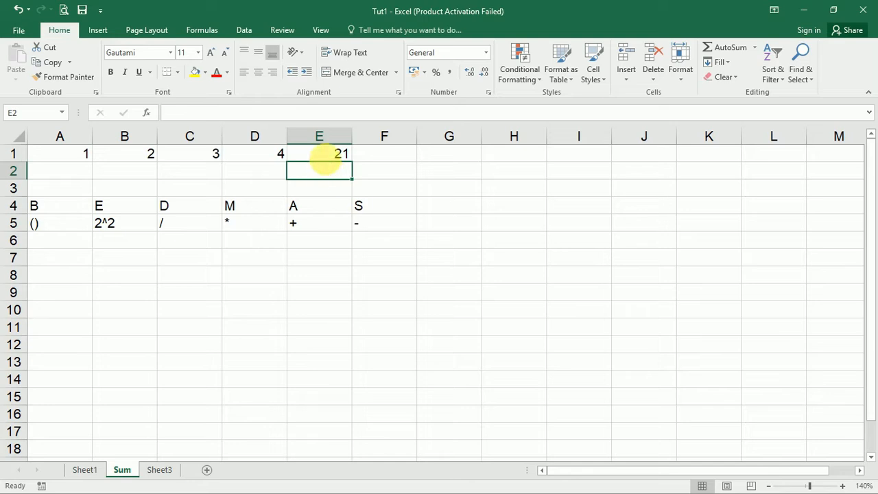
left_click(329, 159)
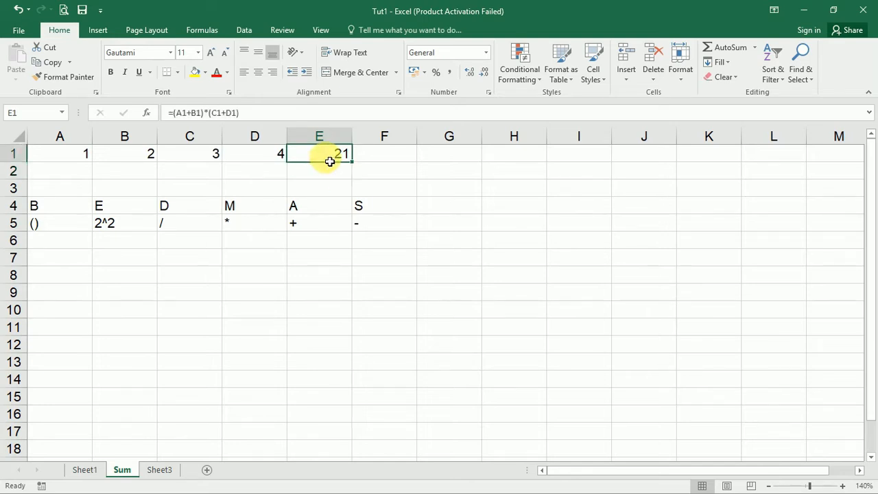
key("Delete")
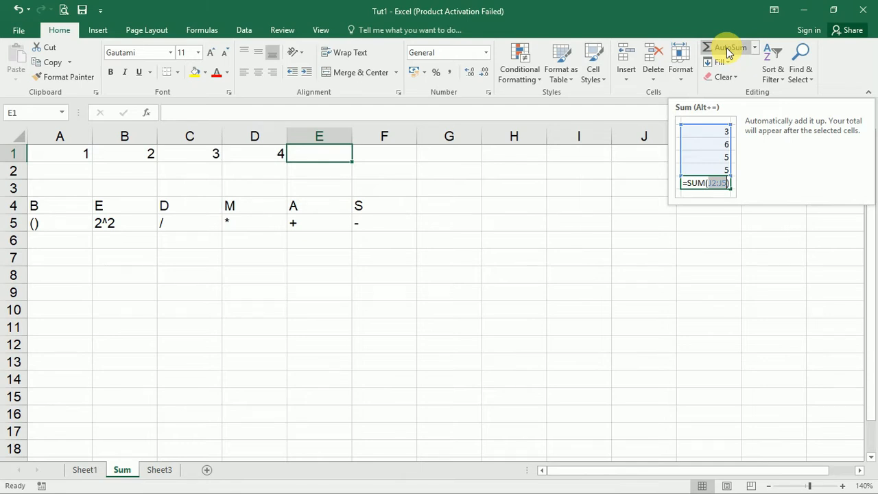
left_click_drag(60, 153, 318, 157)
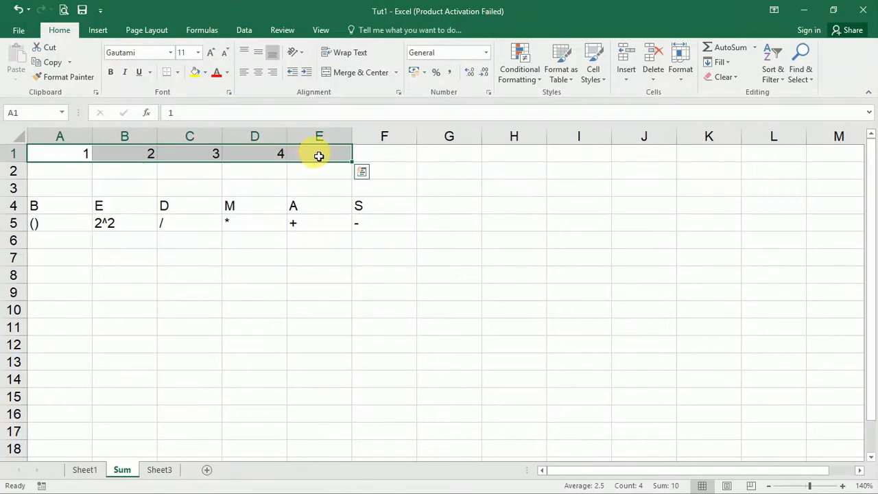
left_click(731, 51)
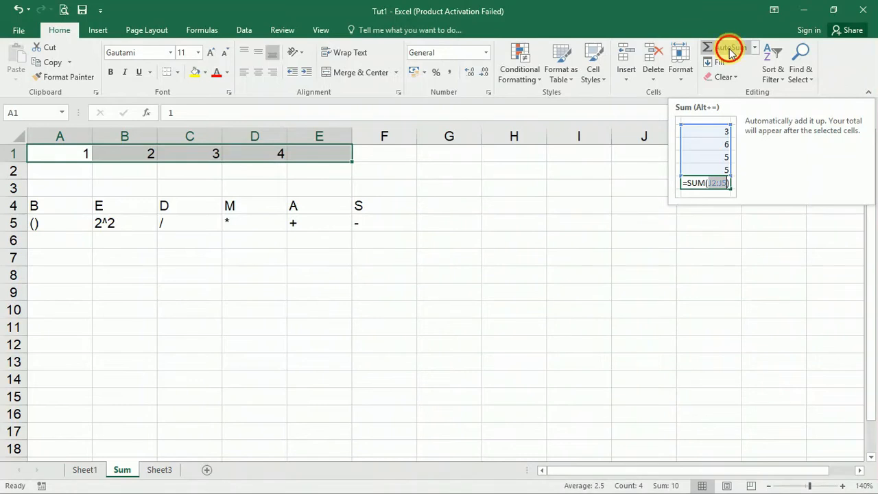
Step: Clear E1 and insert =SUM(A1:D1) with AutoSum while only that cell is selected, accepting the proposed range
left_click(334, 157)
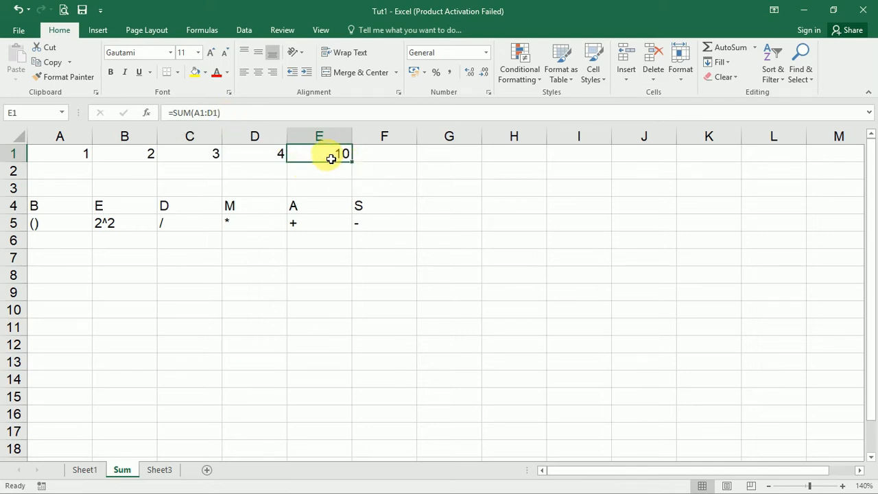
key("Delete")
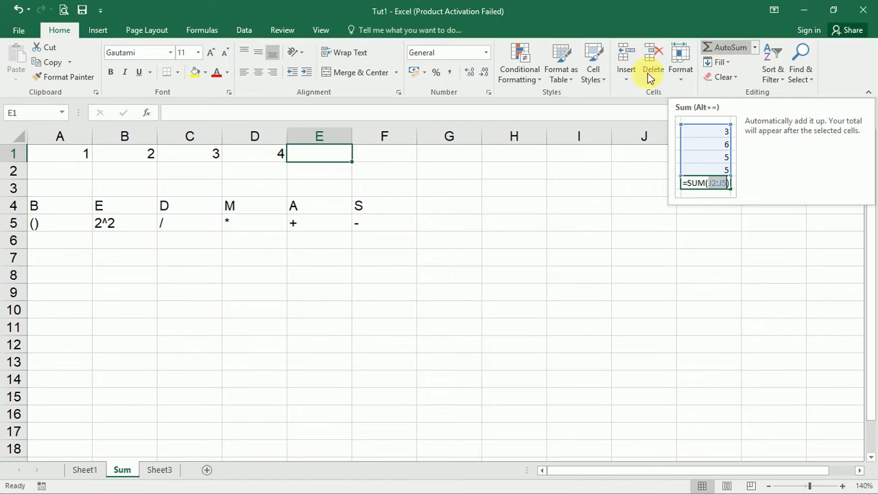
left_click_drag(75, 154, 248, 164)
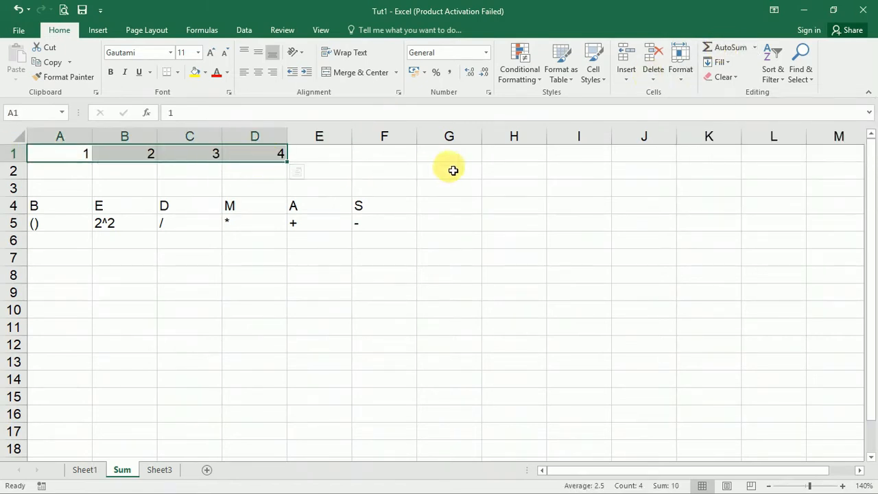
left_click_drag(451, 159, 446, 240)
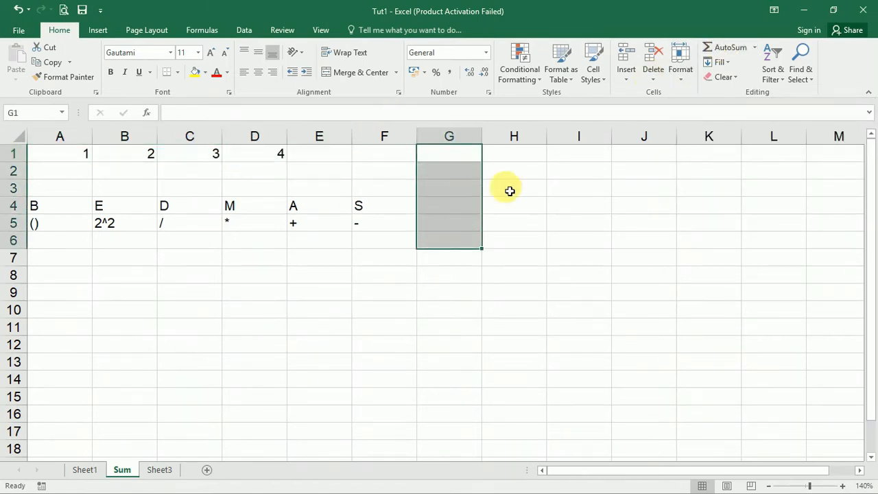
left_click_drag(314, 160, 323, 157)
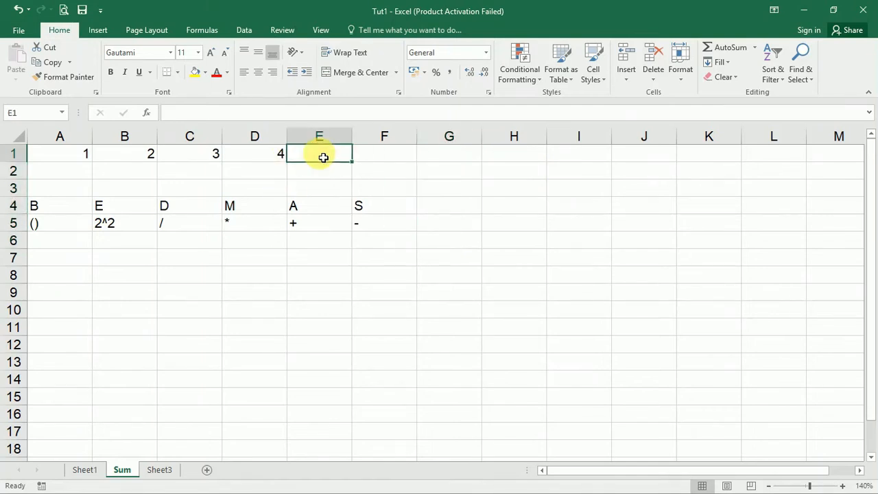
left_click(732, 51)
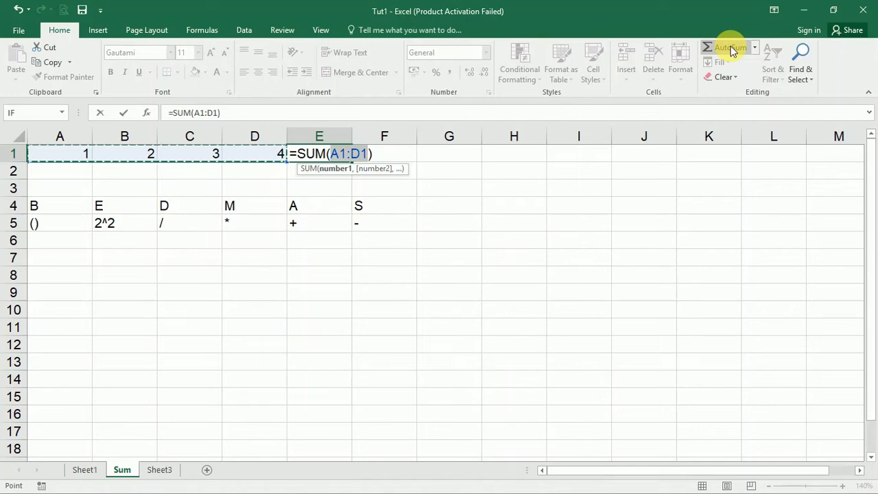
left_click(124, 113)
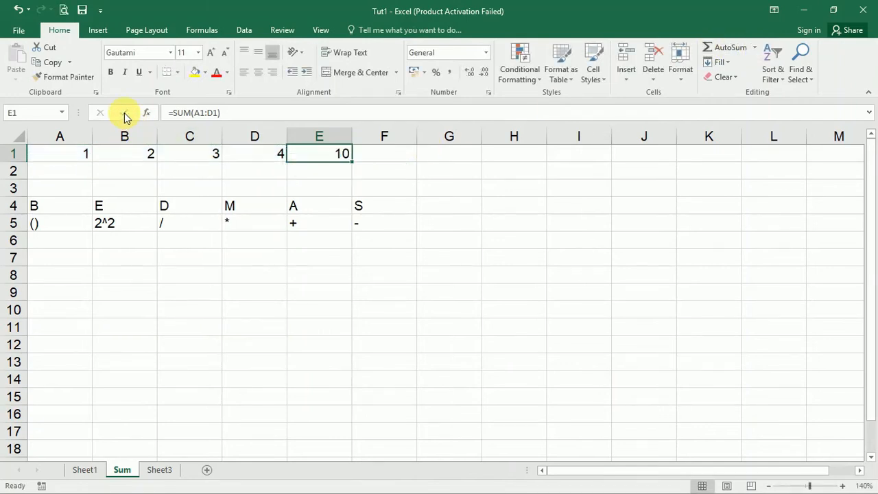
left_click(323, 178)
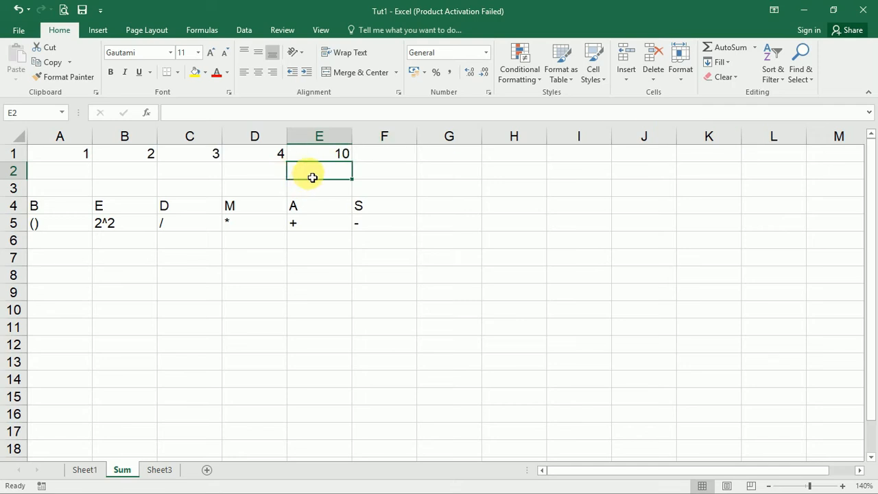
Step: Enter =AVERAGE(A1:D1) in cell E2 using the suggested AVERAGE function, and select A1:D1 to review the averaged numbers
type("=")
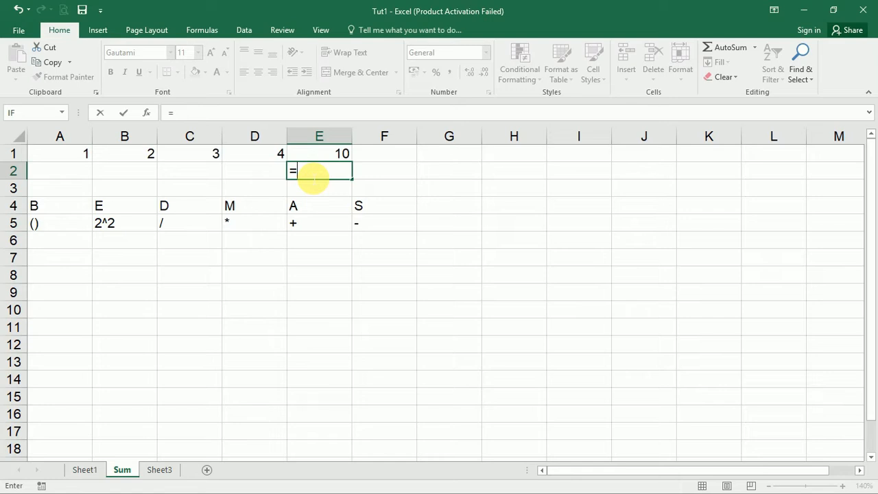
type("a")
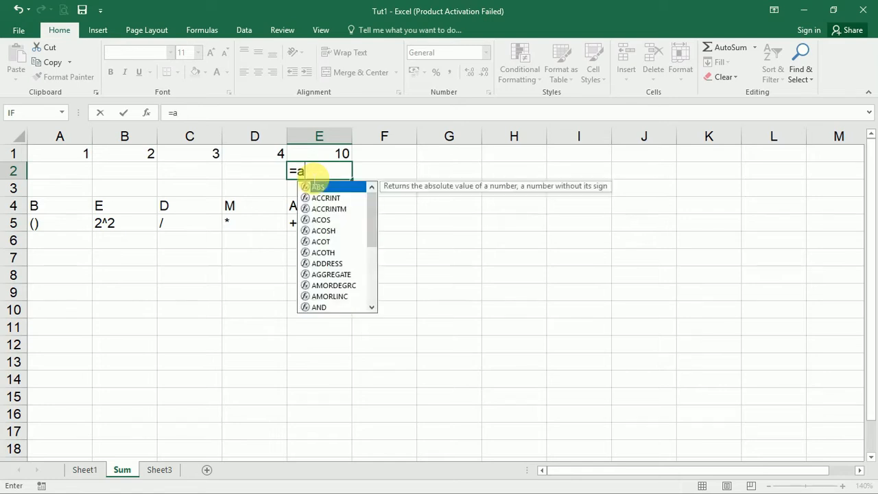
type("vg")
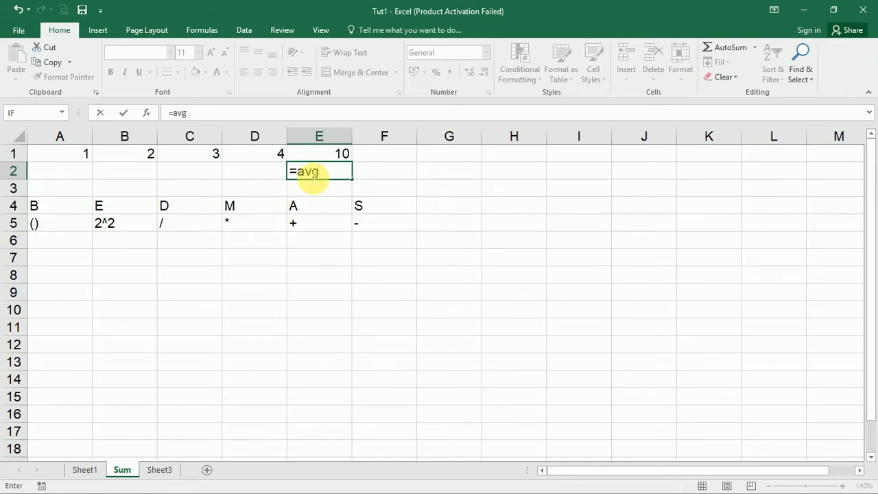
key("BackSpace")
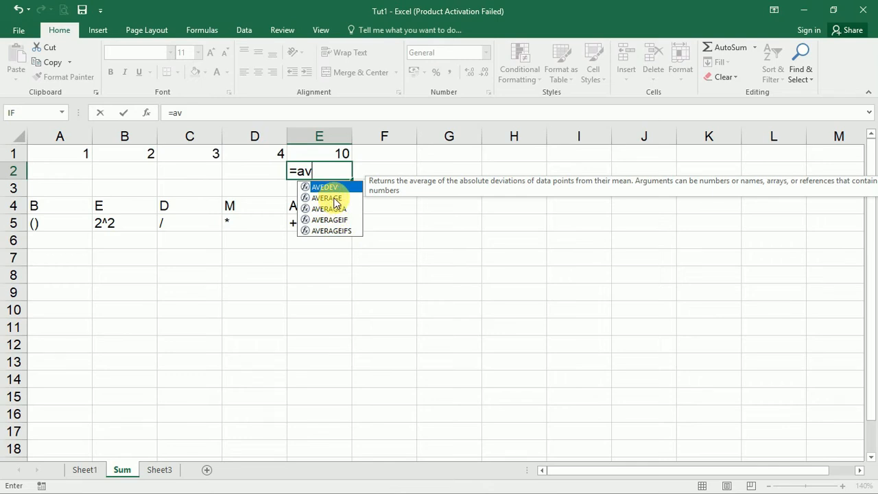
double_click(327, 198)
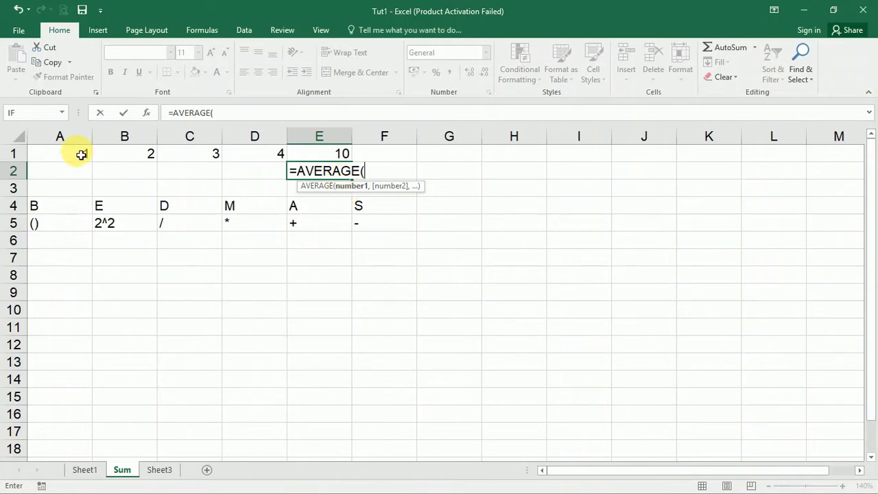
left_click_drag(81, 154, 256, 155)
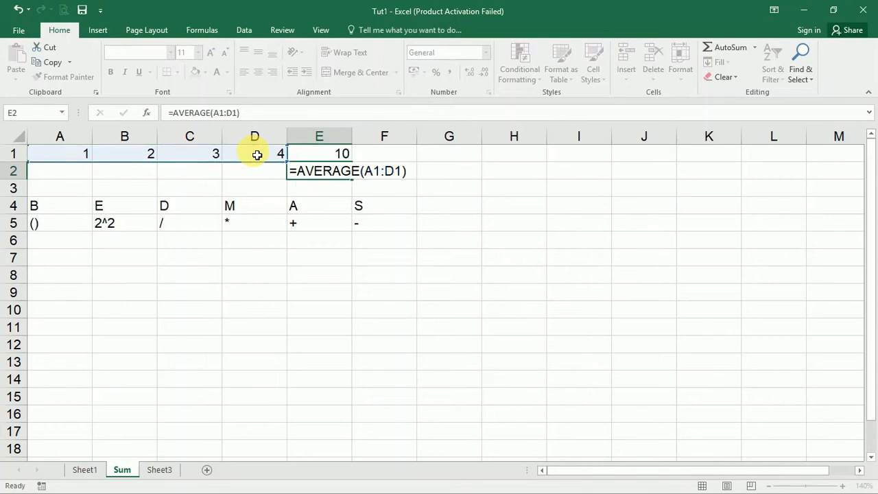
key("Return")
left_click(318, 176)
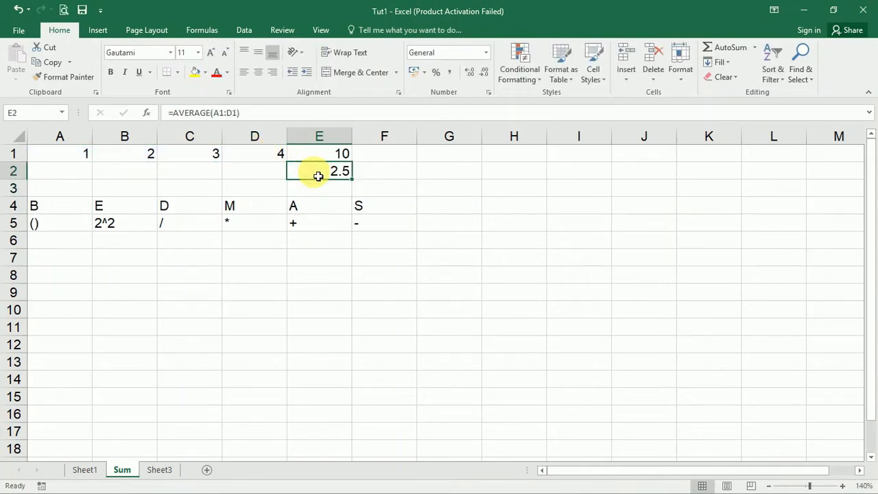
left_click_drag(65, 157, 254, 154)
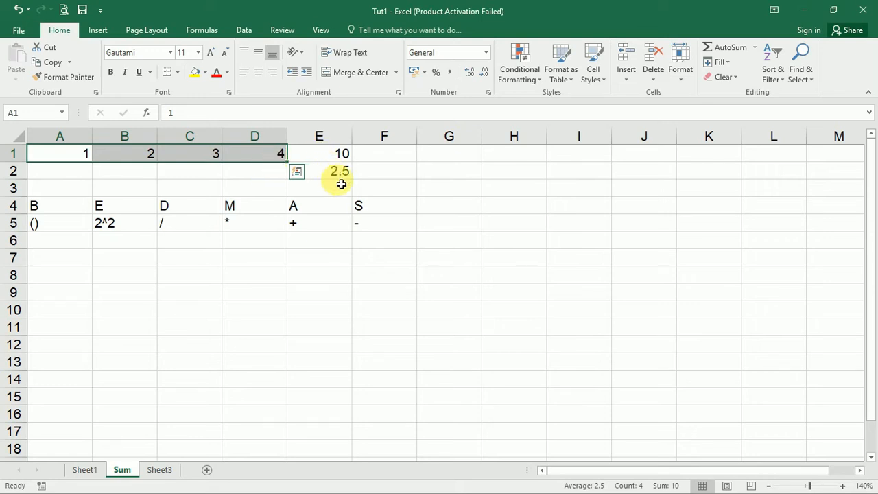
left_click(388, 177)
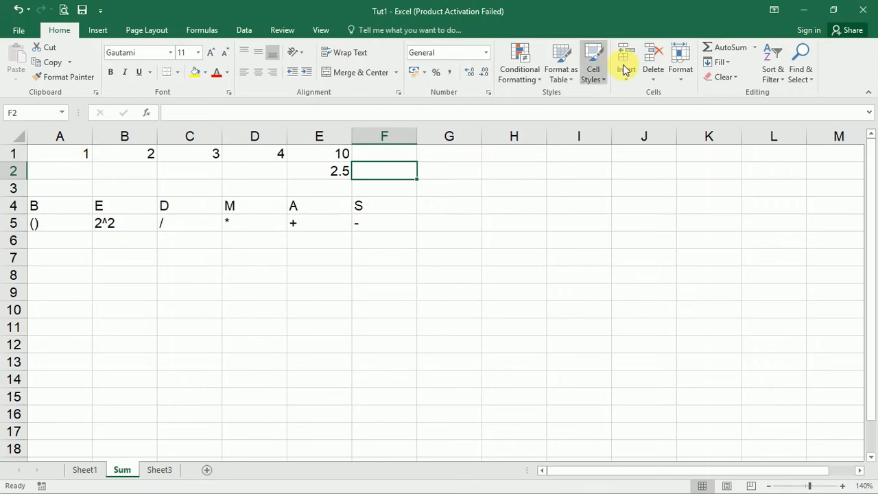
left_click(716, 48)
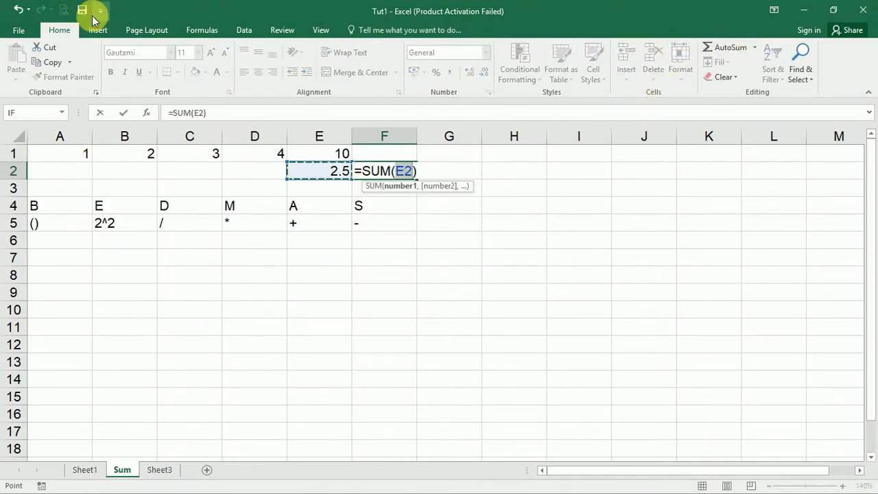
left_click(18, 9)
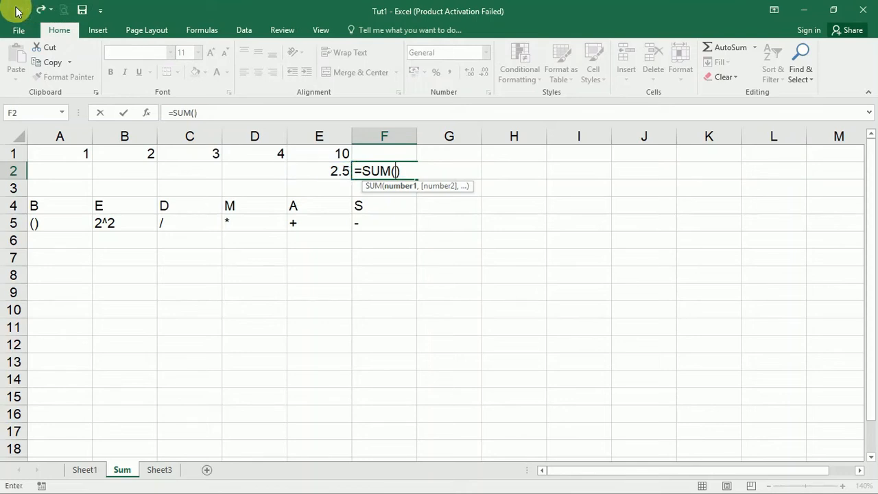
key("Right")
left_click(18, 10)
left_click(19, 10)
left_click(18, 10)
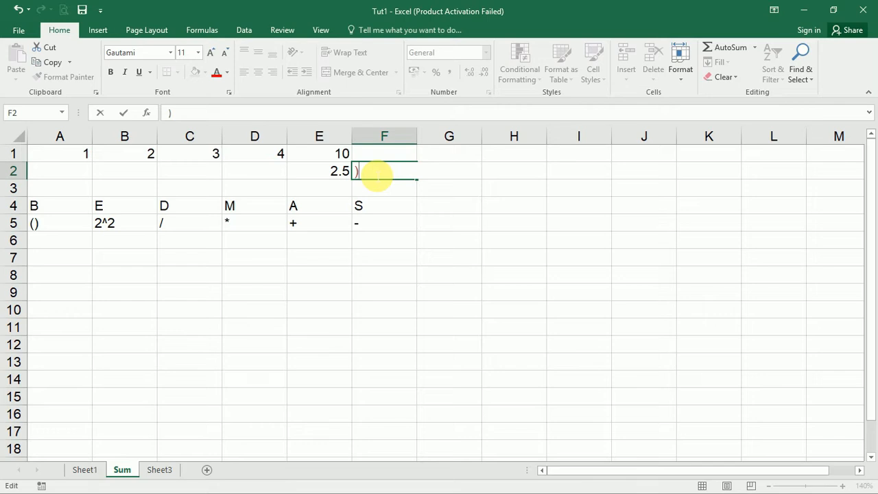
key("BackSpace")
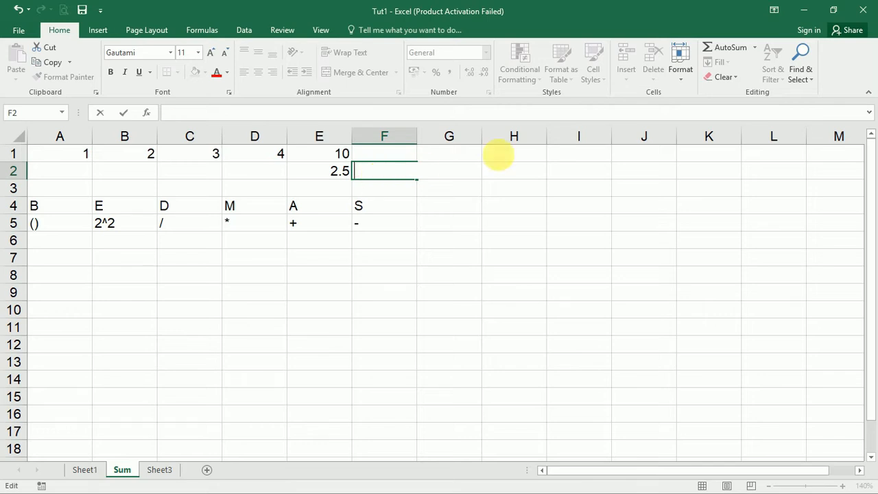
Step: Insert the Average function from the AutoSum options in F2 and set its range to A1:D1
left_click(757, 48)
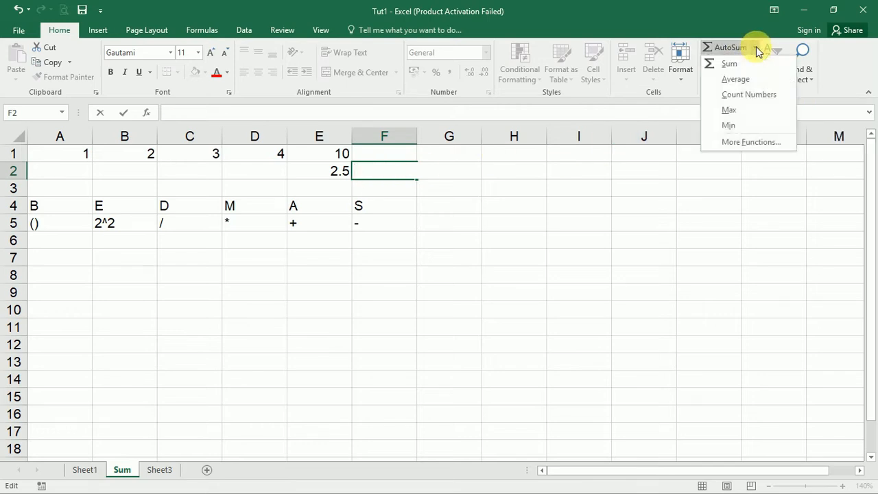
left_click(739, 80)
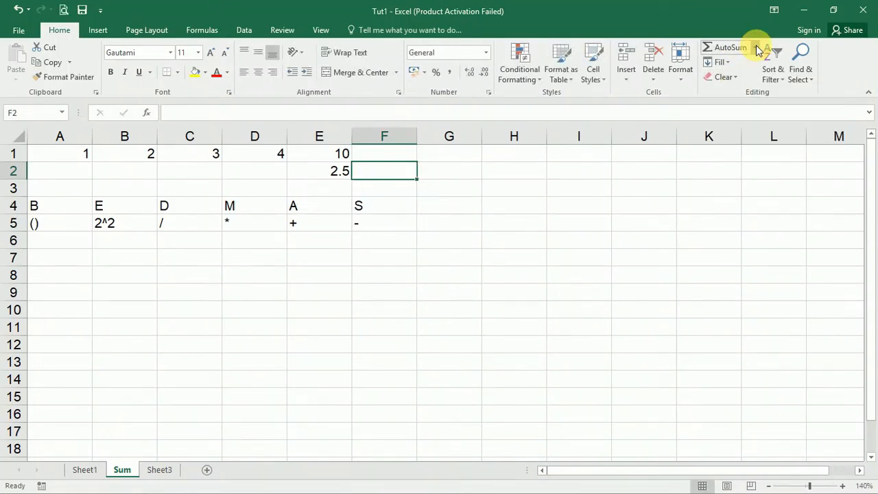
left_click(754, 47)
left_click(742, 81)
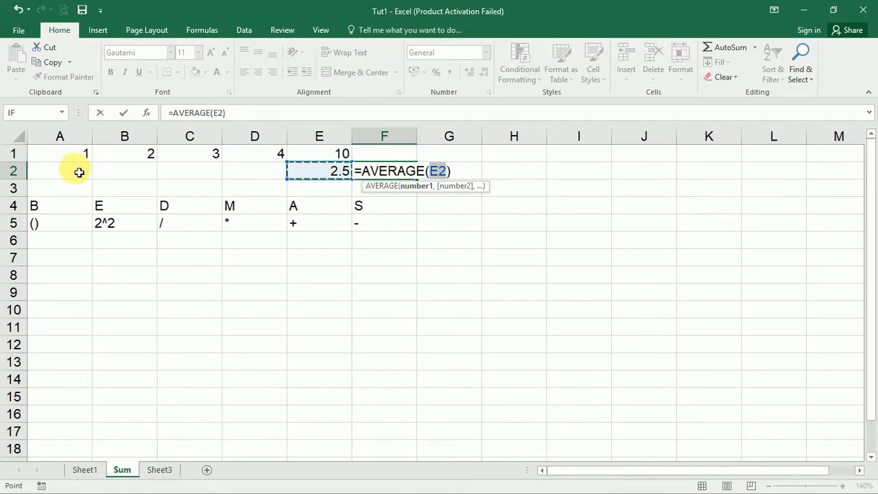
left_click_drag(63, 159, 275, 153)
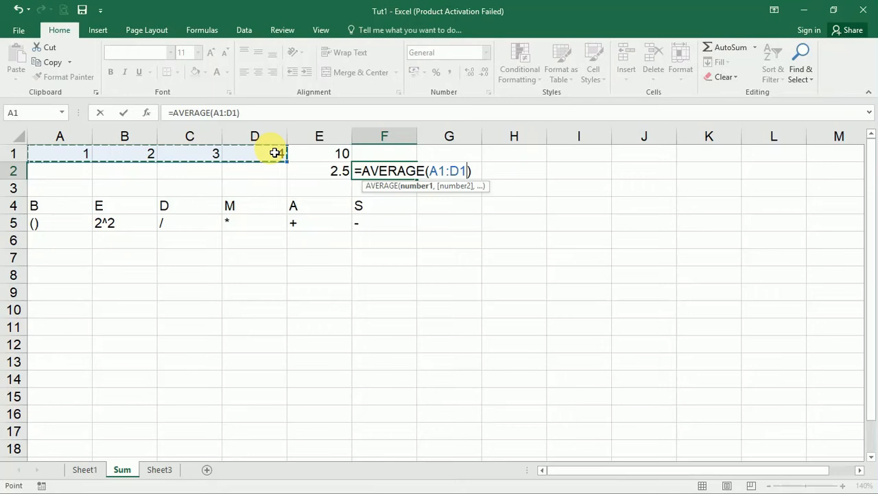
left_click(125, 113)
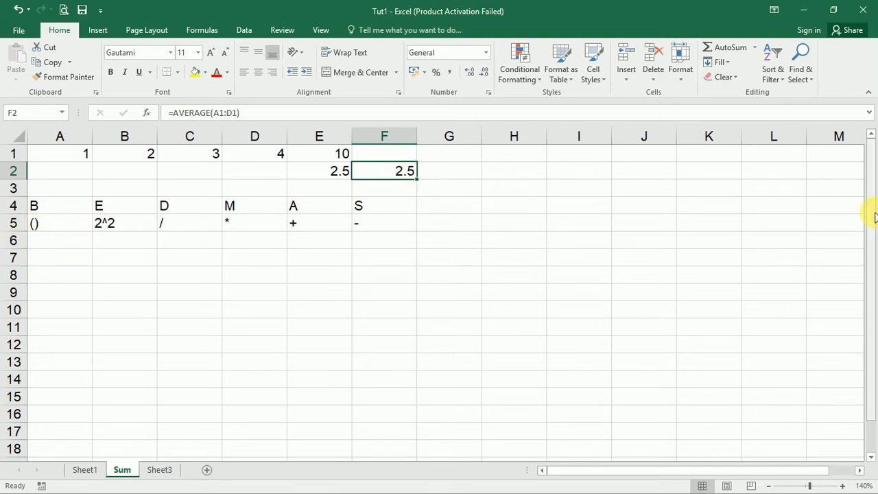
Step: Clear the contents of the range A1:F6 on the Sum sheet
mouse_move(875, 218)
left_mouse_down()
mouse_move(871, 250)
mouse_move(871, 206)
left_mouse_up()
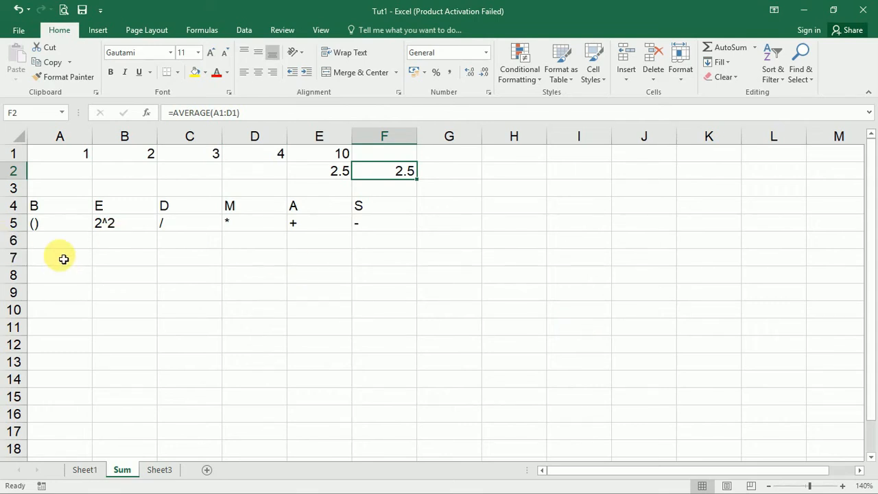
left_click_drag(47, 245, 395, 150)
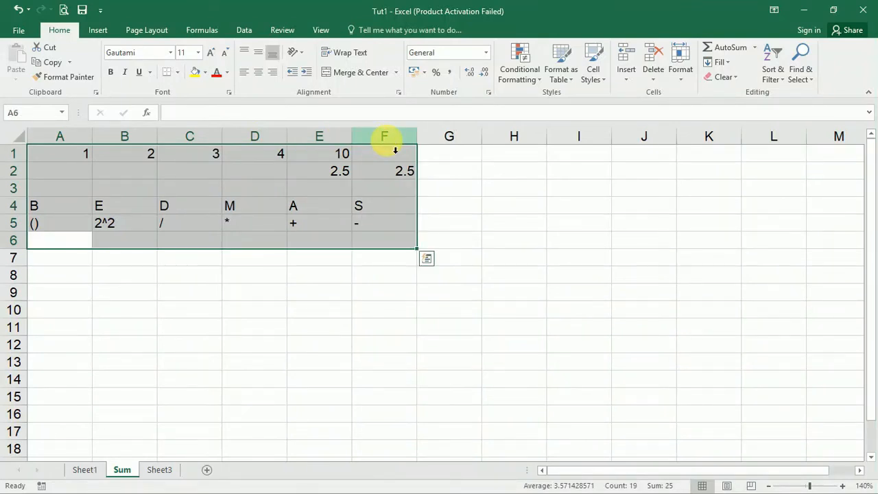
key("Delete")
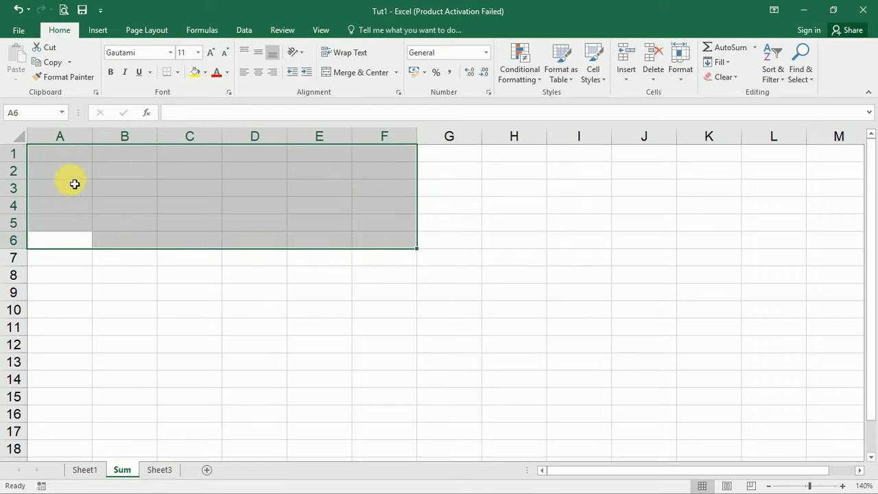
Step: Enter the numbers 1, 2, 3 and 4 across cells A1 to D1
left_click(69, 157)
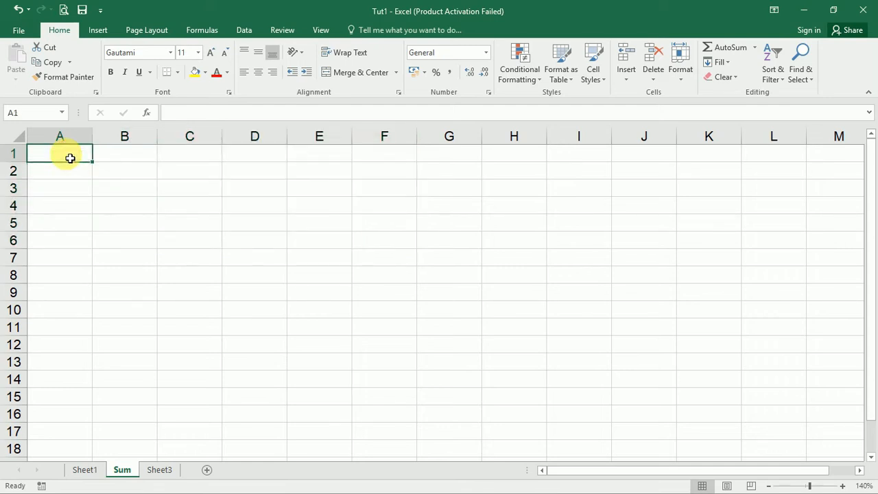
type("1")
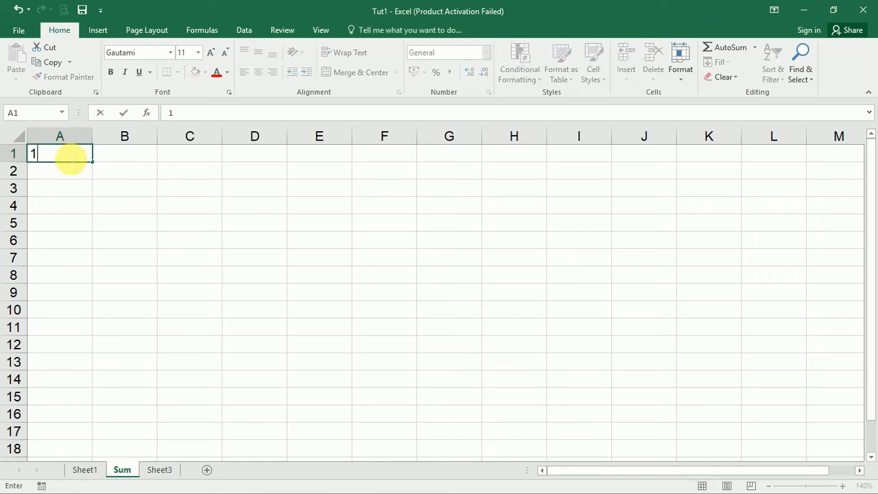
key("Tab")
type("2")
key("Tab")
type("3")
key("Tab")
type("4")
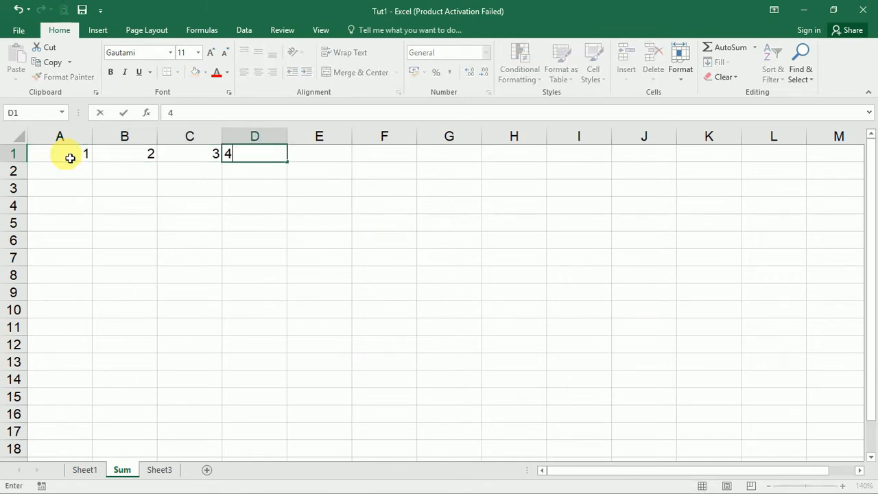
key("Tab")
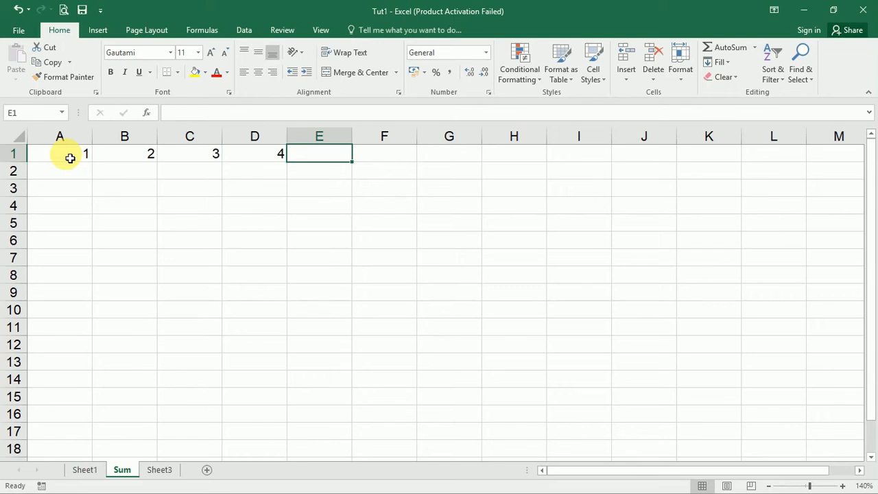
Step: Enter 5 in F1 and 45 in B3, and select the block A1:F10 that encloses the scattered numbers
key("Tab")
type("5")
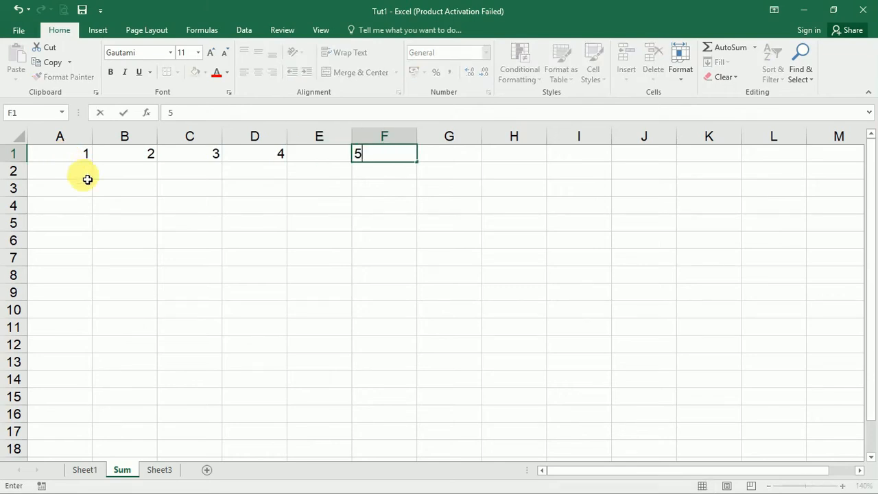
left_click(151, 192)
type("45")
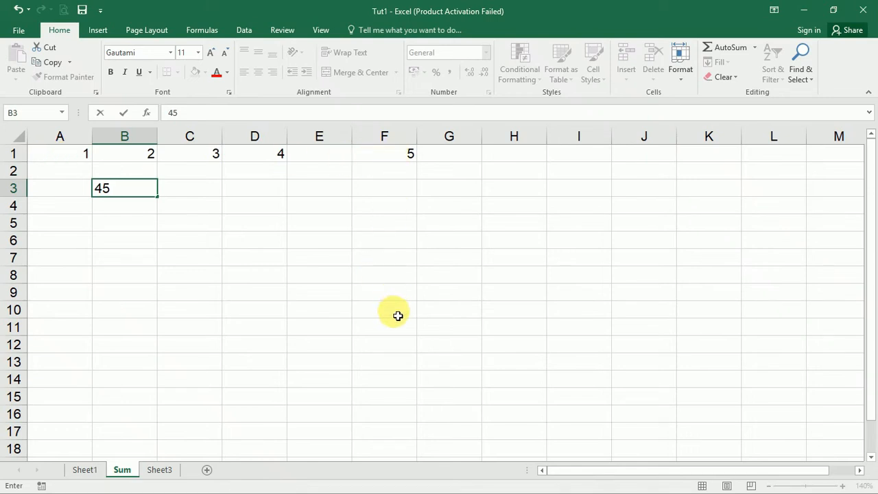
left_click_drag(398, 316, 72, 151)
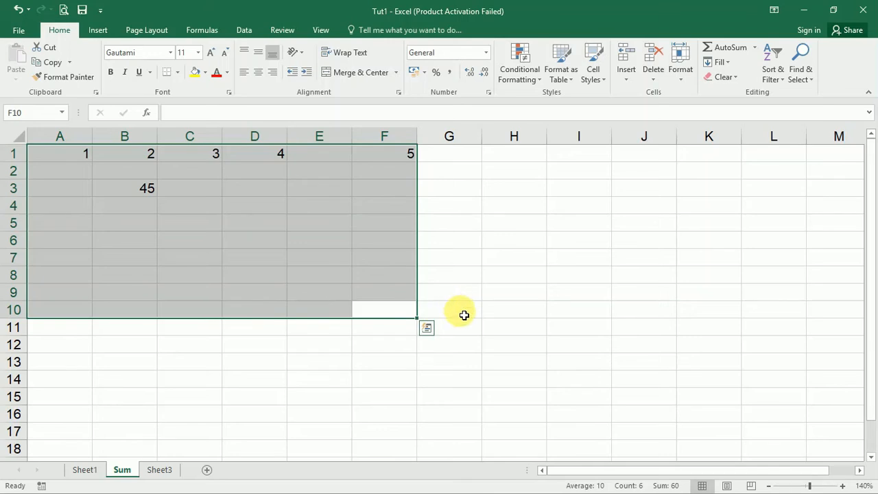
Step: Sum the block A1:F10 in cell H4 with AutoSum, and review the range referenced by the formula
left_click(511, 208)
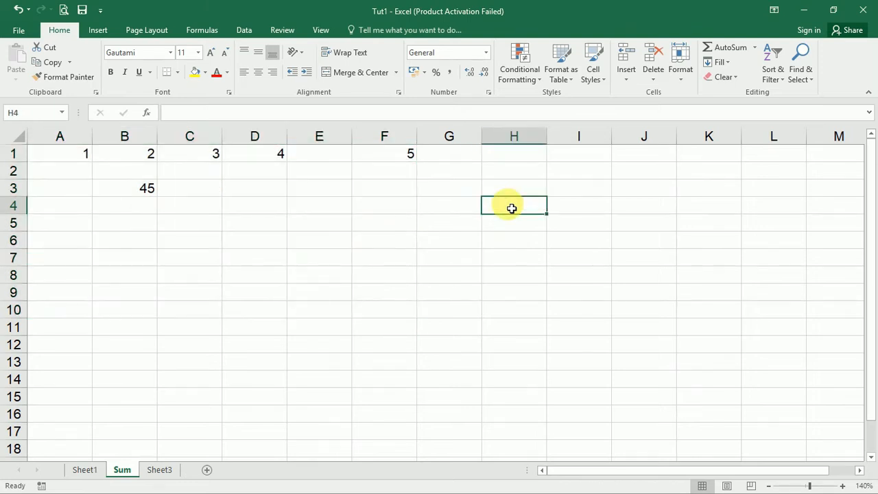
left_click(728, 47)
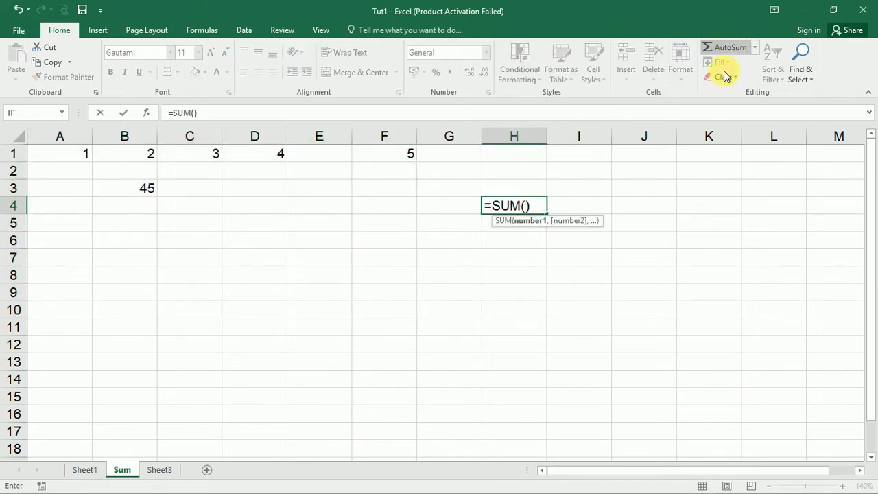
left_click_drag(59, 155, 383, 311)
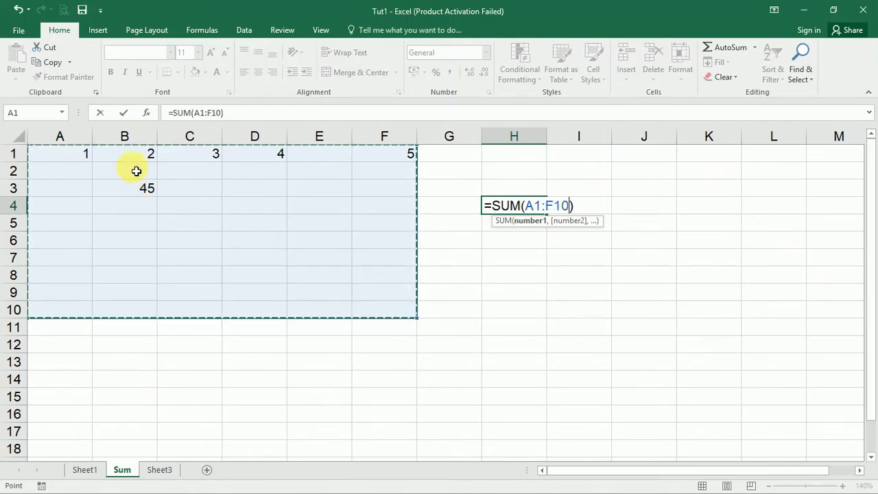
left_click(122, 113)
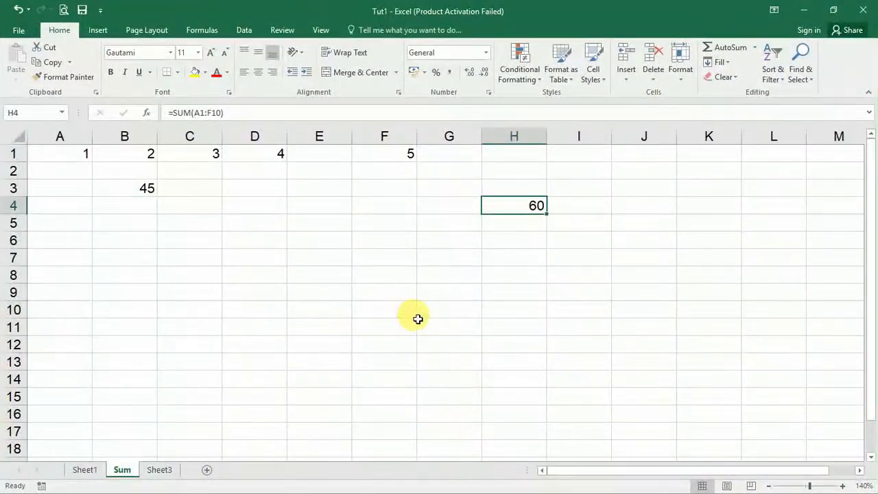
double_click(518, 212)
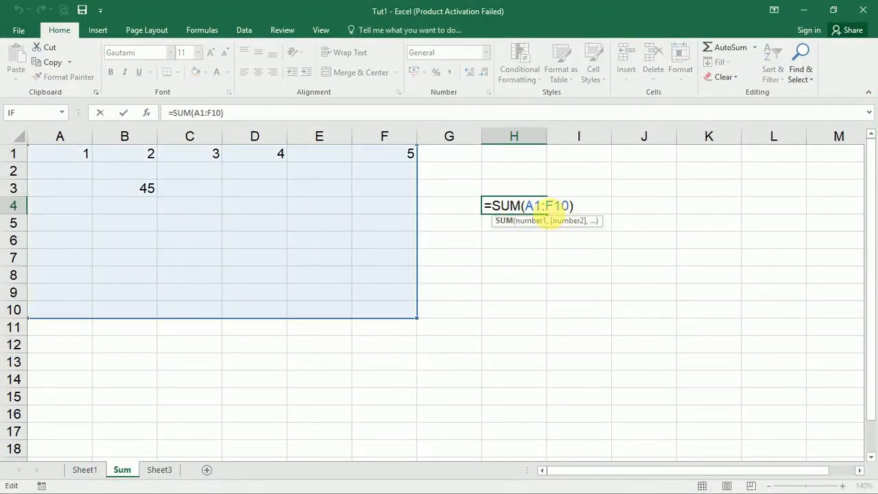
left_click(548, 210)
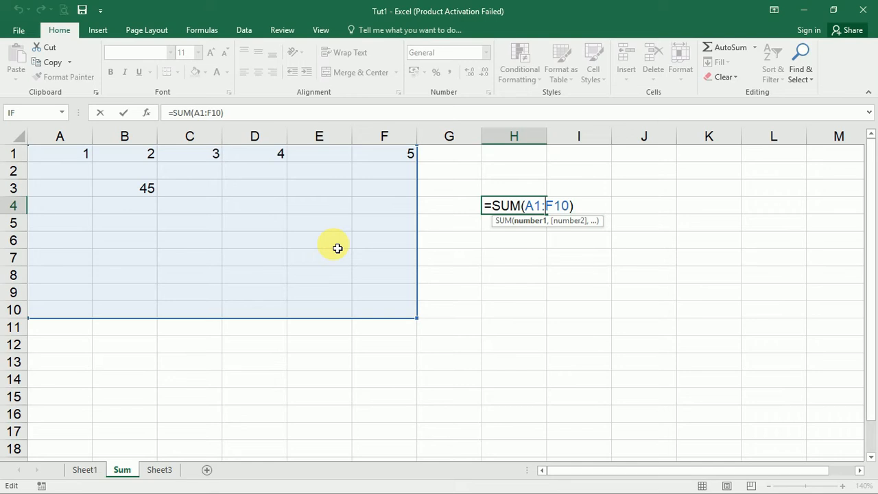
left_click(123, 114)
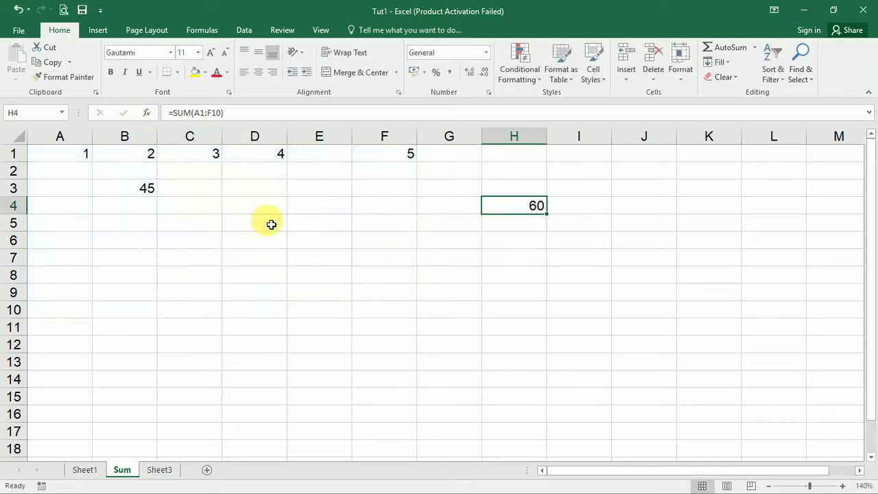
Step: Enter 5 in cell E1 and 7 in cell E4, inside the block summed by H4
left_click(206, 191)
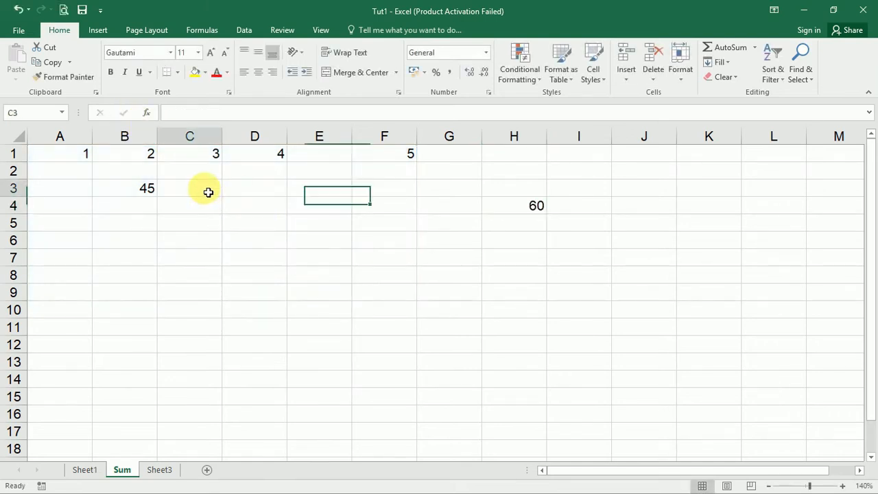
left_click(321, 156)
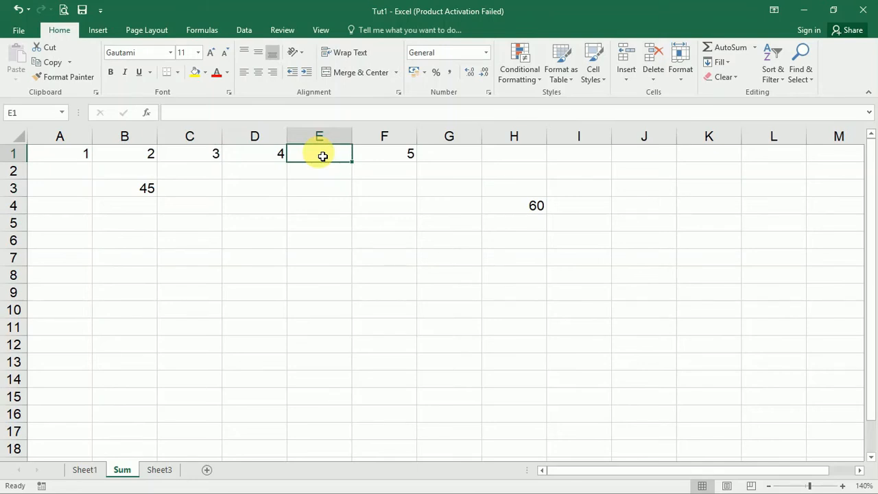
type("5")
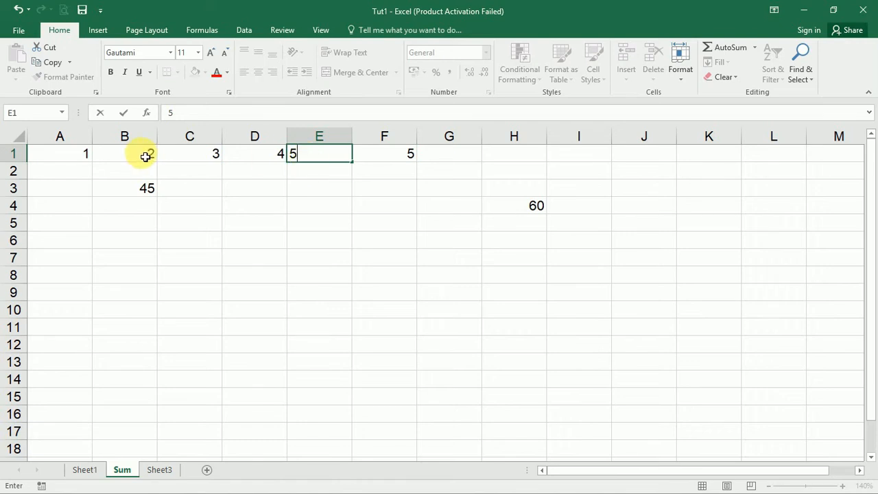
left_click(125, 113)
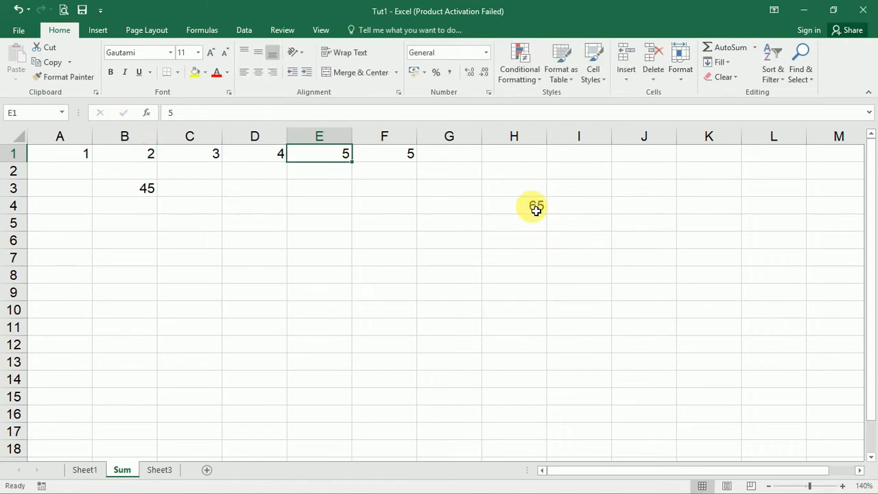
left_click(322, 214)
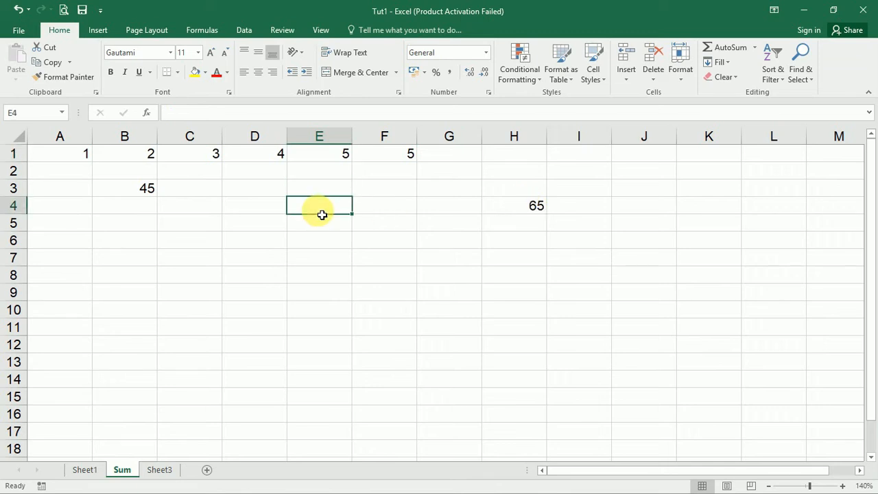
type("7")
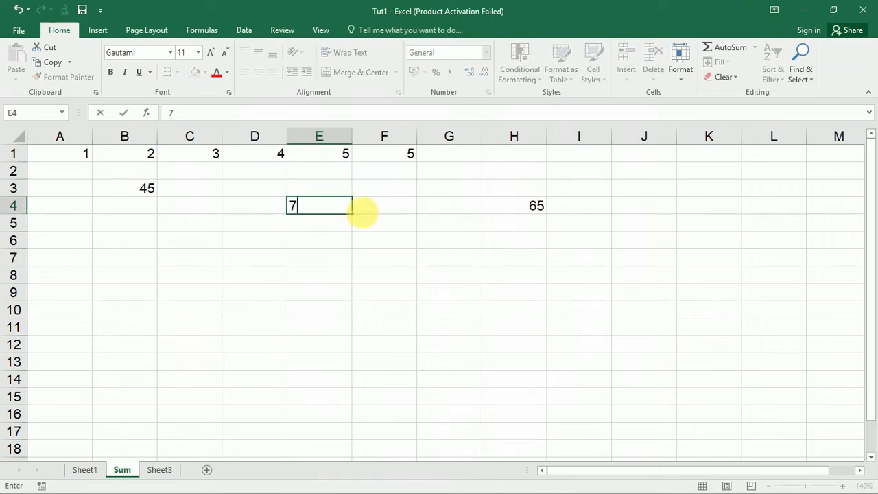
left_click(124, 113)
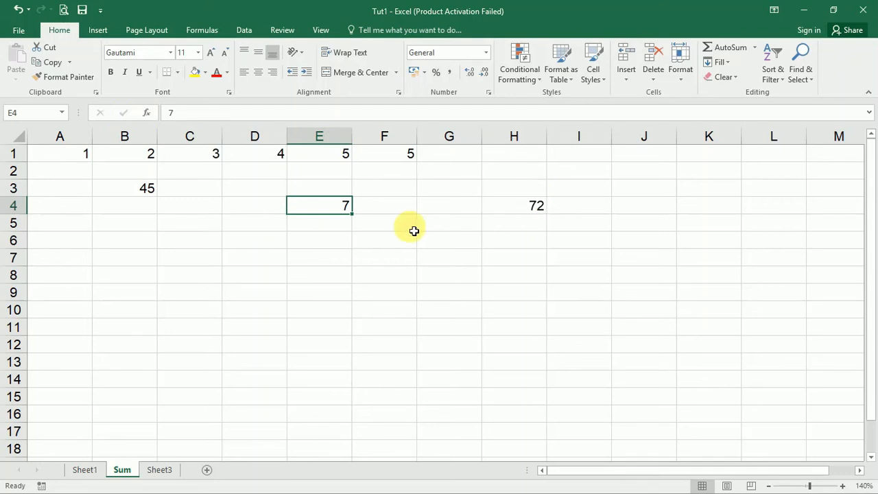
Step: Clear the range A1:H10 and enter the numbers 1, 2, 3 and 4 across cells A1 to D1
left_click_drag(47, 315, 547, 157)
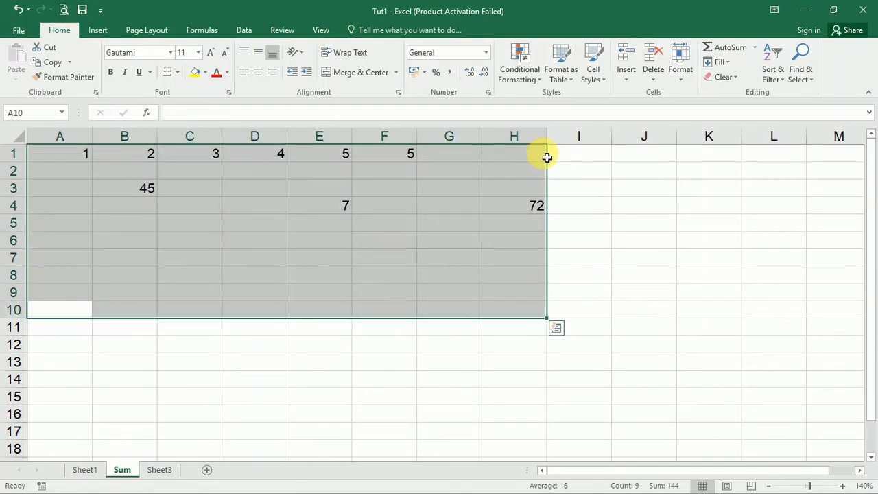
key("Delete")
left_click(68, 157)
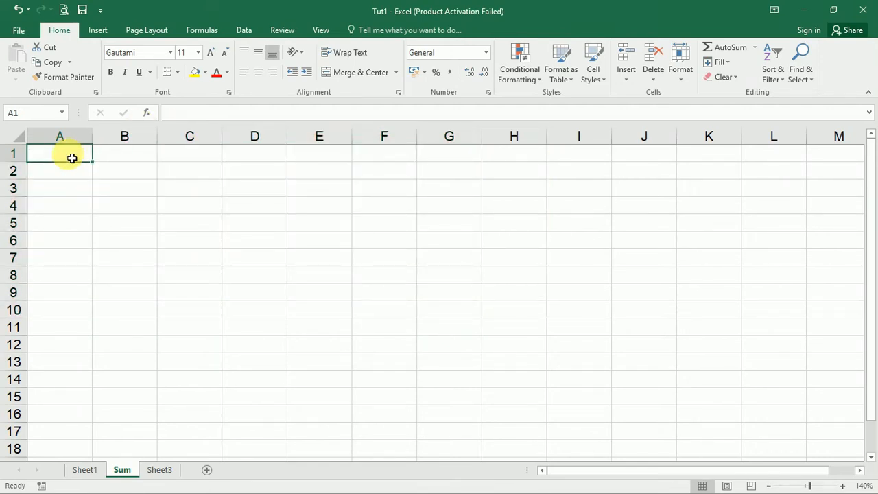
type("1")
key("Tab")
type("2")
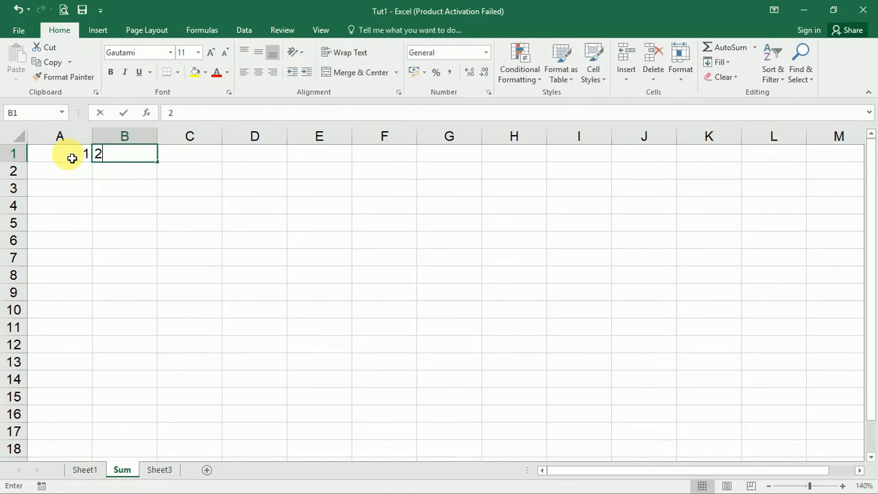
key("Tab")
type("3")
key("Tab")
type("4")
key("Tab")
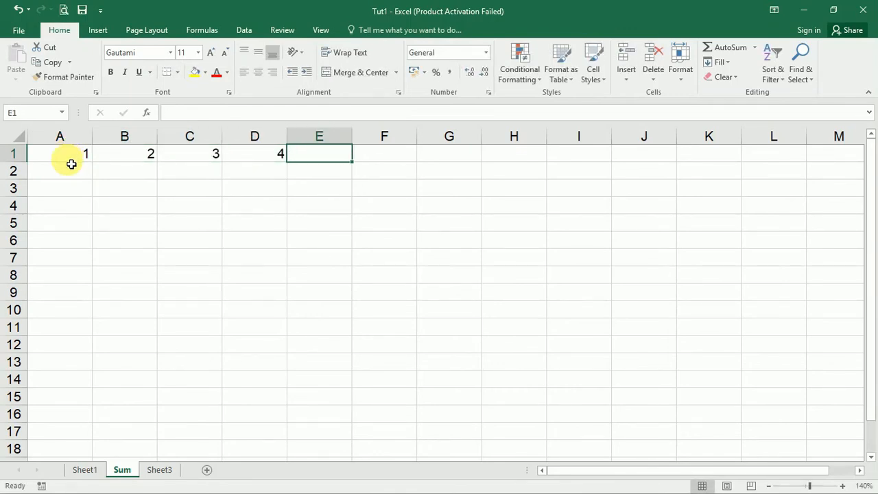
Step: Enter the numbers 5, 6 and 7 across cells A5 to C5
left_click(58, 228)
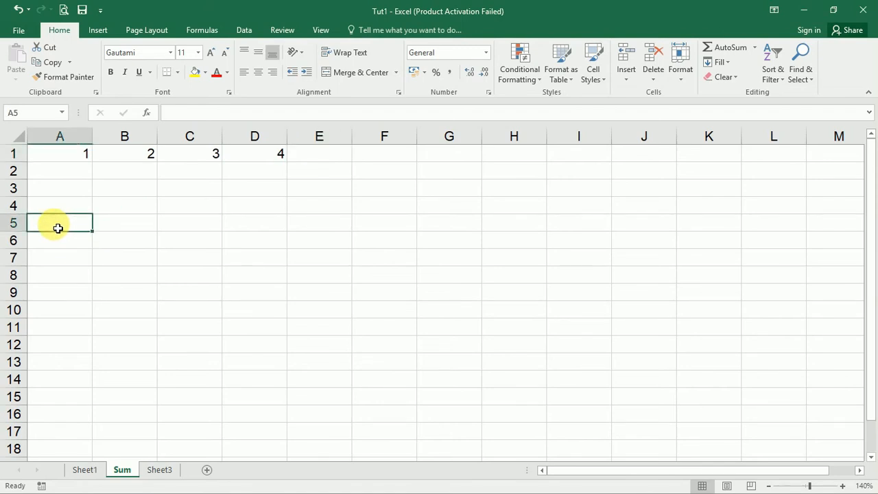
type("5")
key("Tab")
type("6")
key("Tab")
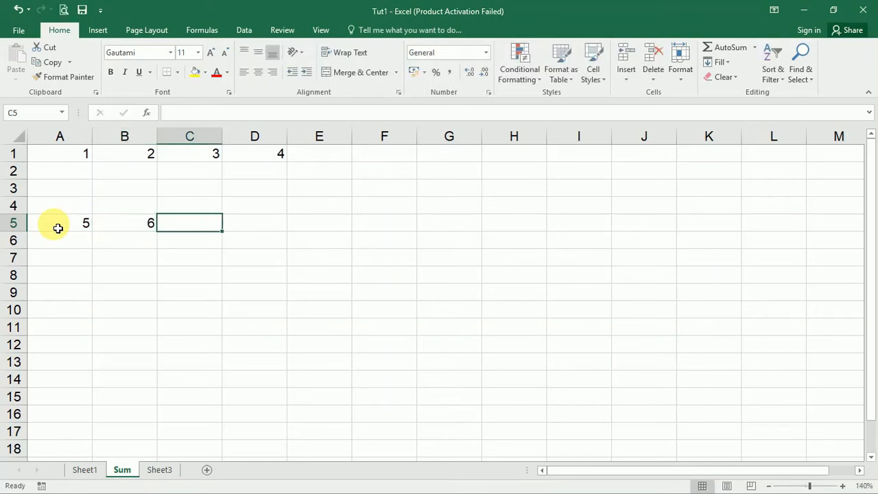
type("7")
key("Tab")
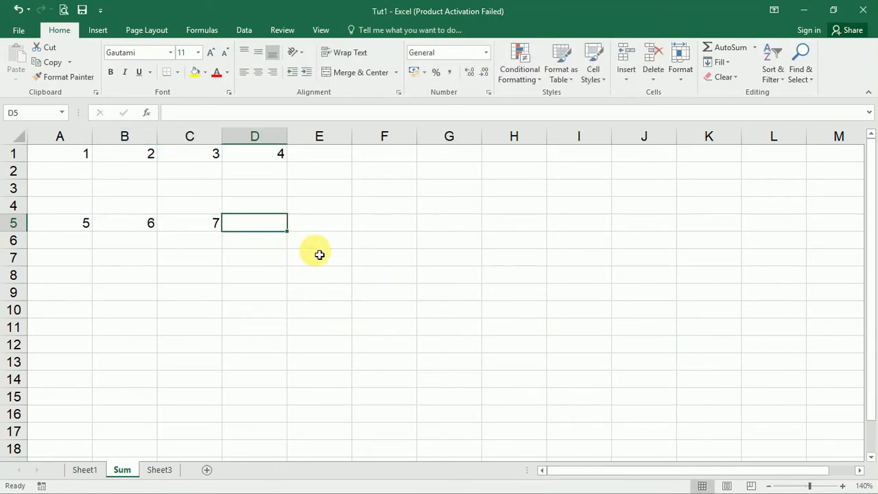
Step: Examine the rows A1:D1 and A5:C5 and the empty gap A2:D4 between them, and select both number rows together
left_click(343, 231)
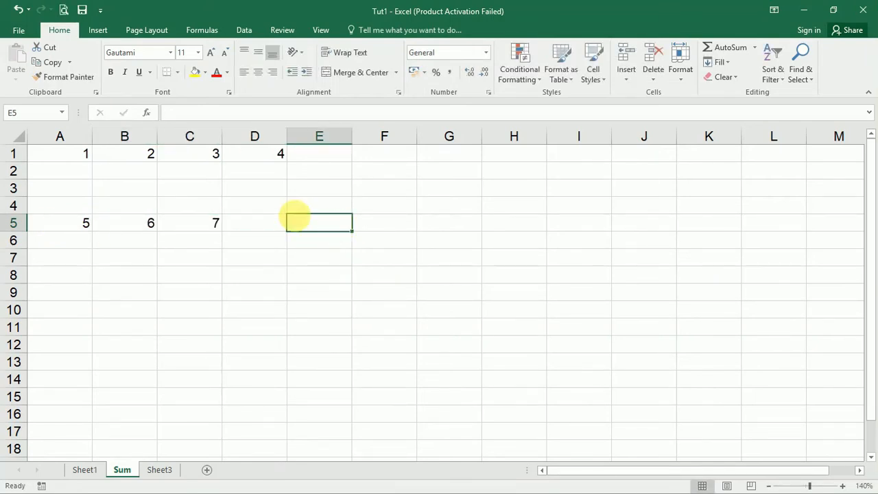
left_click_drag(42, 159, 252, 154)
left_click_drag(60, 228, 205, 229)
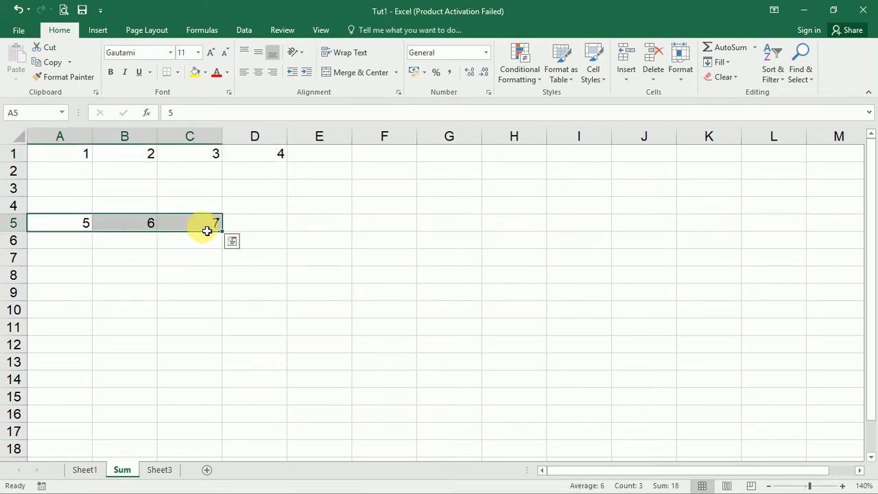
left_click_drag(64, 177, 274, 208)
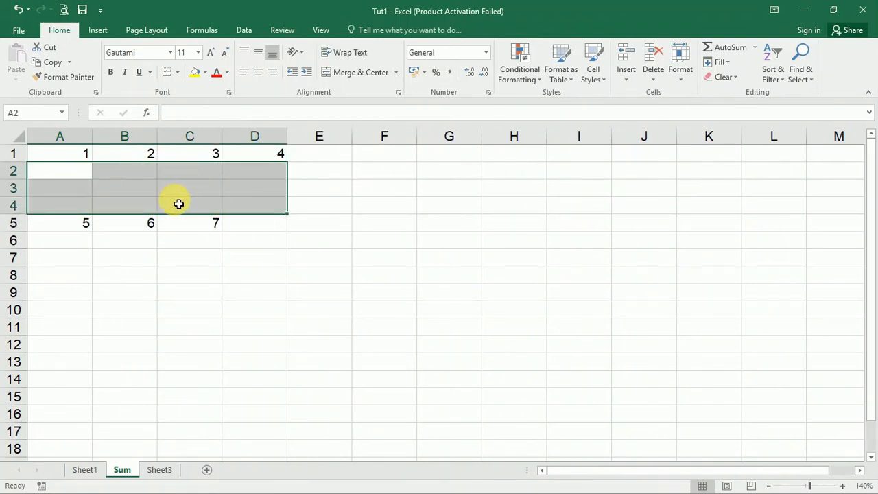
left_click(317, 224)
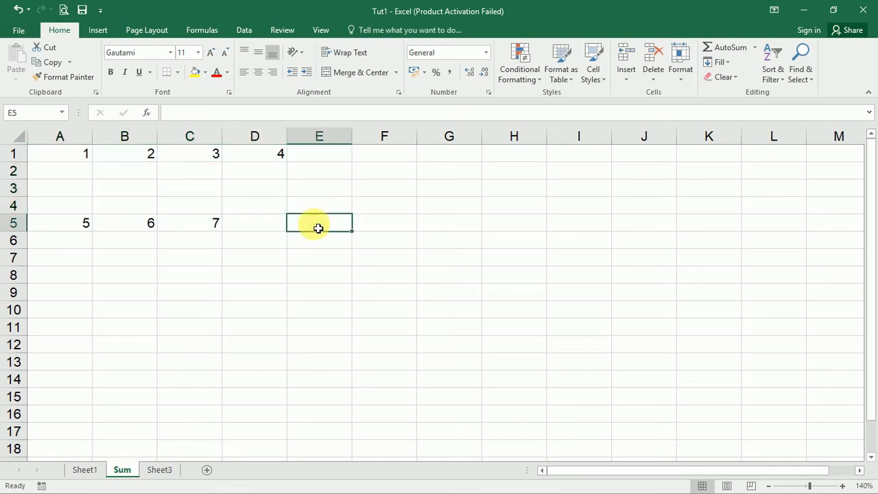
left_click(64, 157)
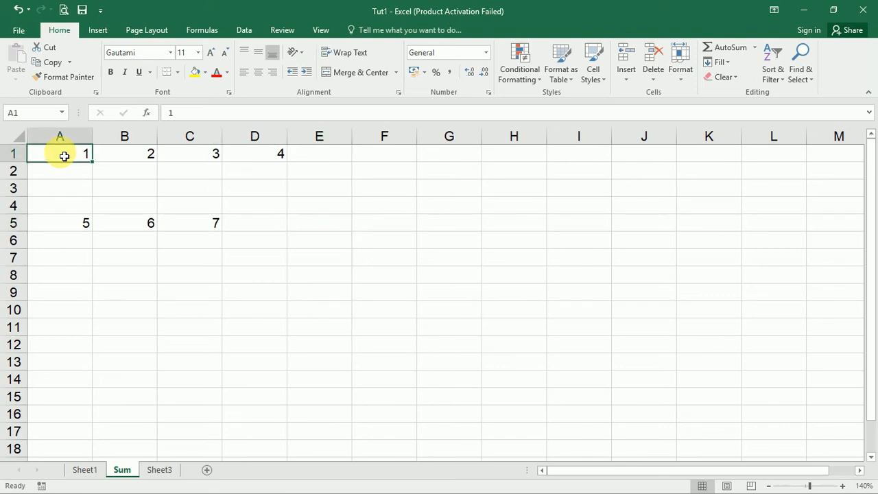
left_click_drag(64, 156, 262, 158)
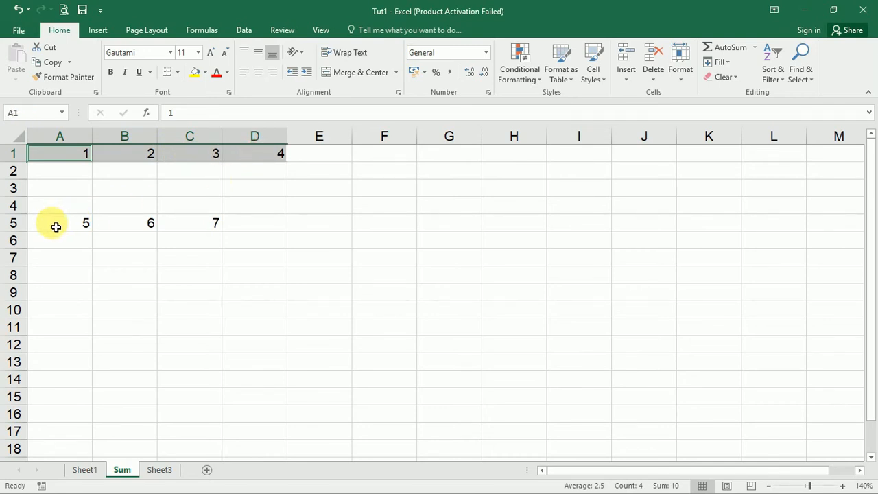
left_click_drag(56, 226, 210, 233)
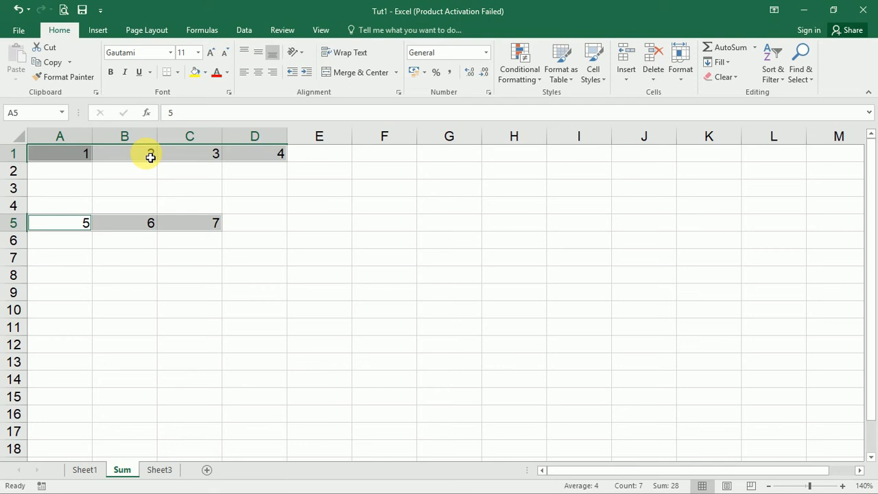
Step: Sum the separate ranges A1:D1 and A5:C5 in cell E5 with AutoSum
left_click(314, 227)
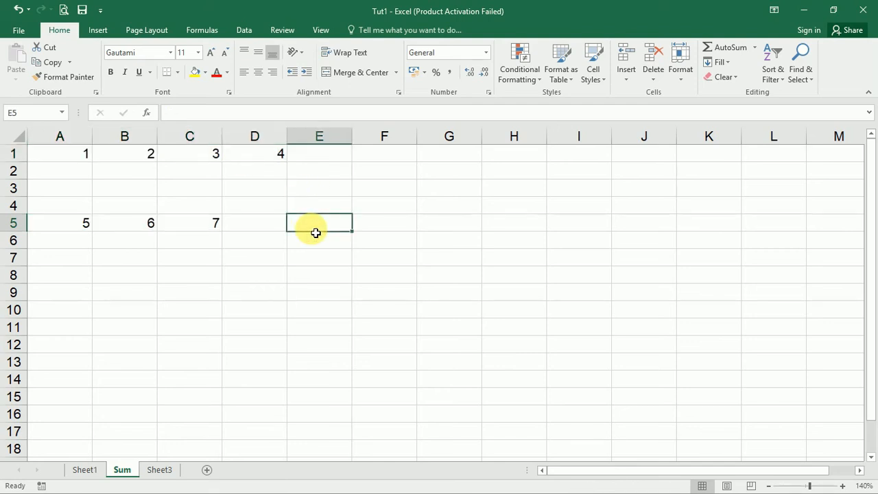
left_click(732, 48)
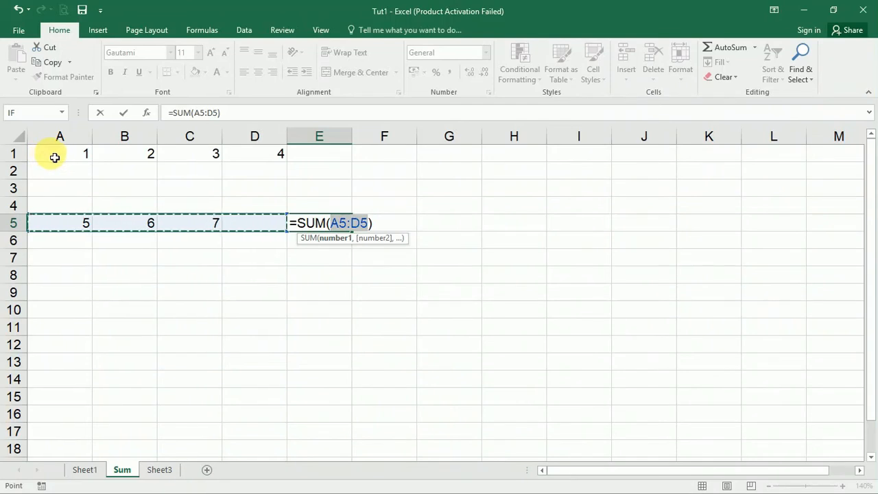
left_click(262, 228)
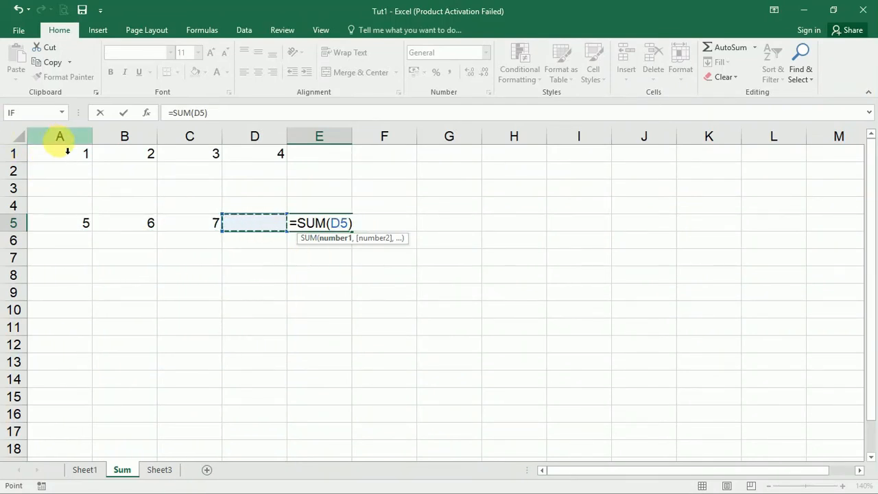
left_click_drag(65, 157, 261, 157)
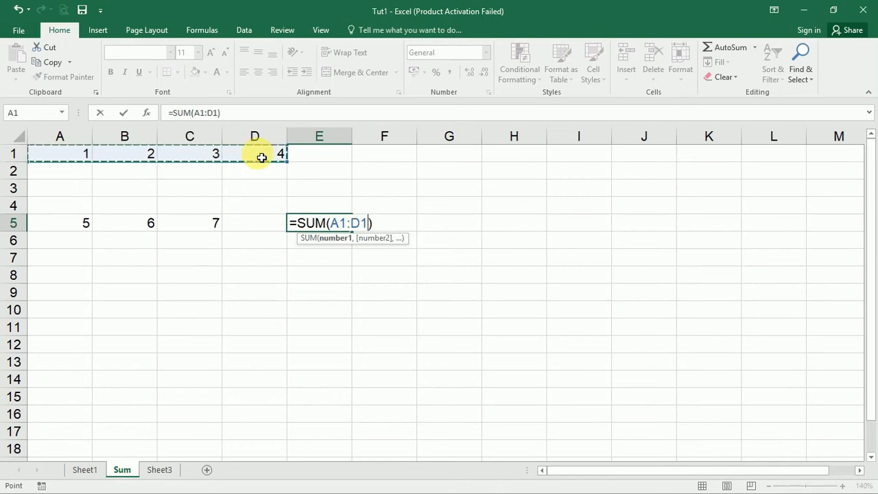
left_click_drag(45, 229, 212, 225)
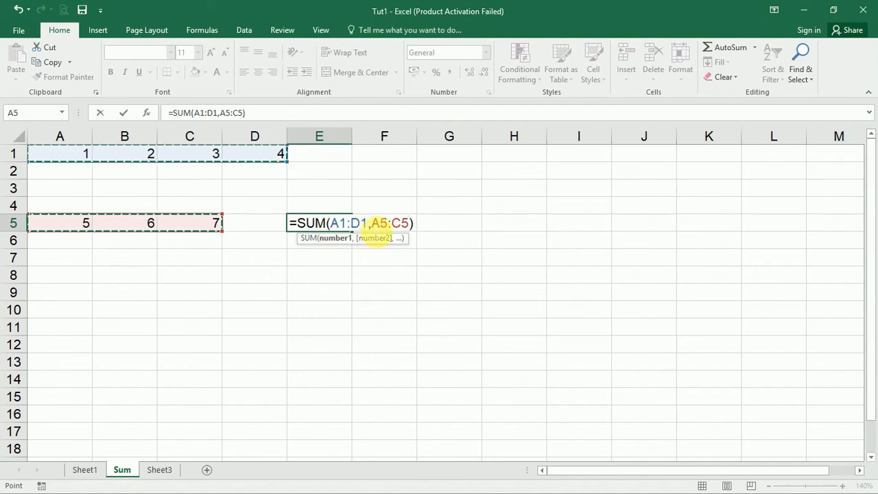
left_click(124, 114)
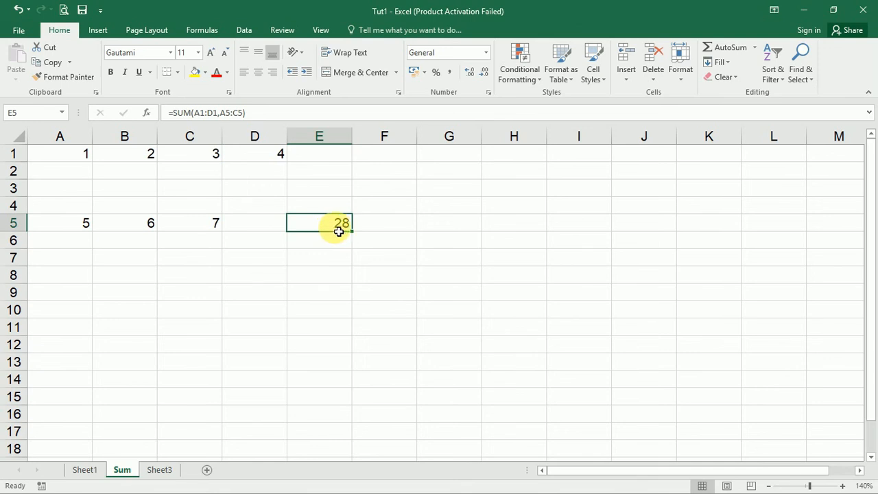
Step: Start a formula in cell E7 with the SUM function over the range A5:C5
left_click(318, 265)
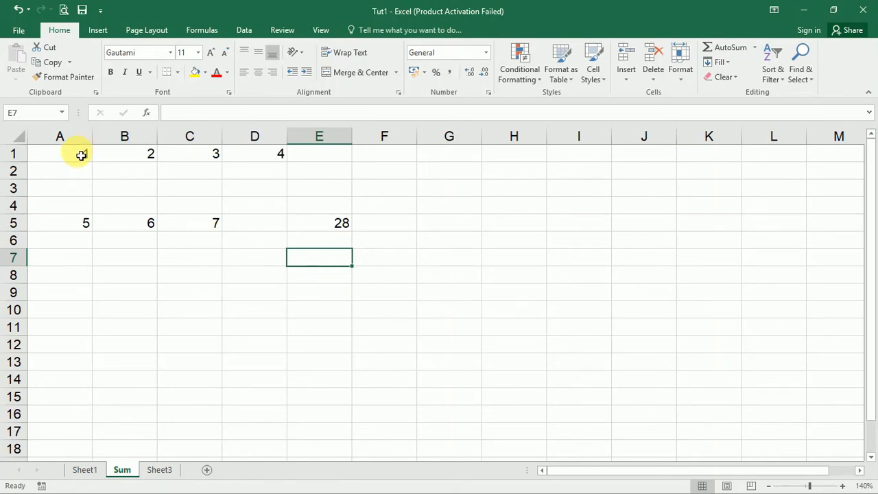
left_click_drag(73, 154, 260, 151)
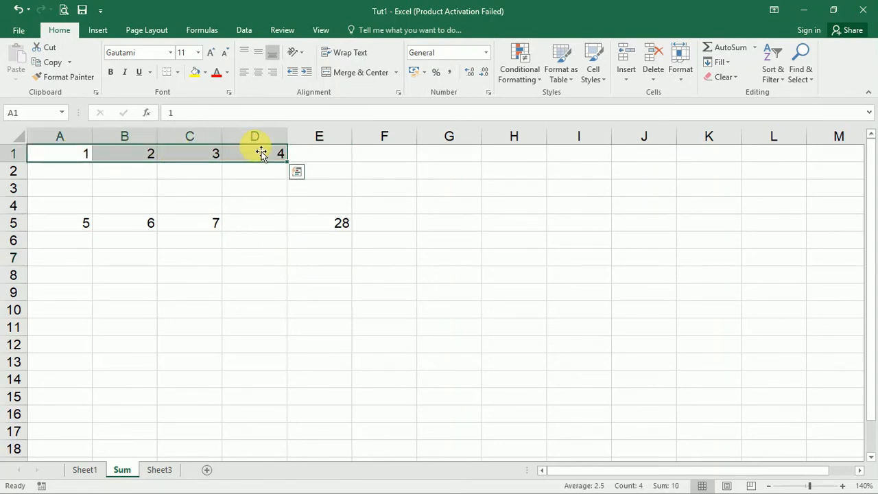
left_click_drag(71, 231, 194, 227)
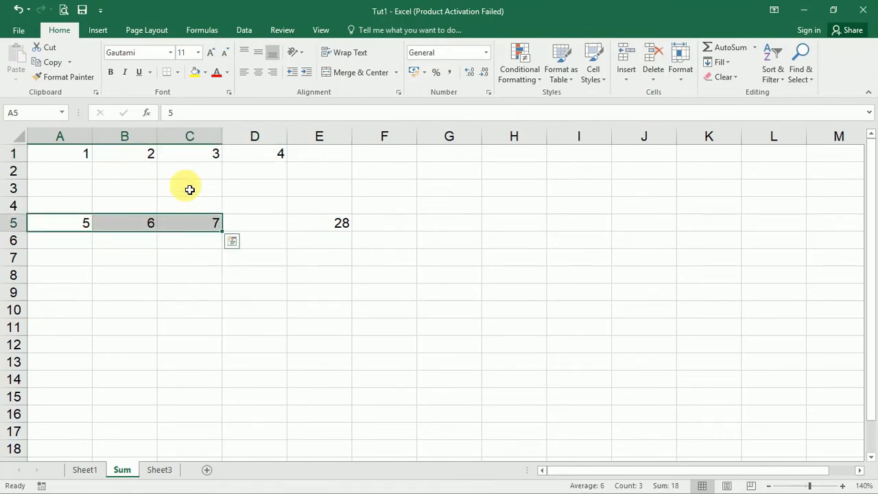
left_click(314, 257)
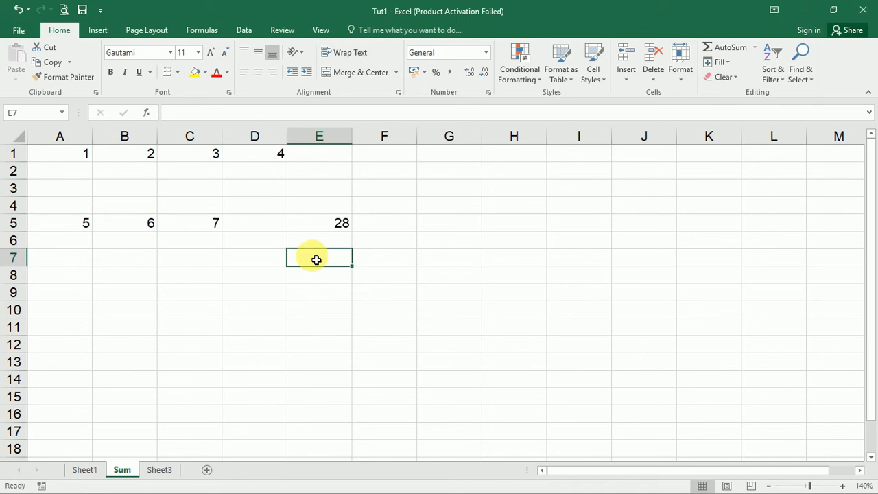
type("=")
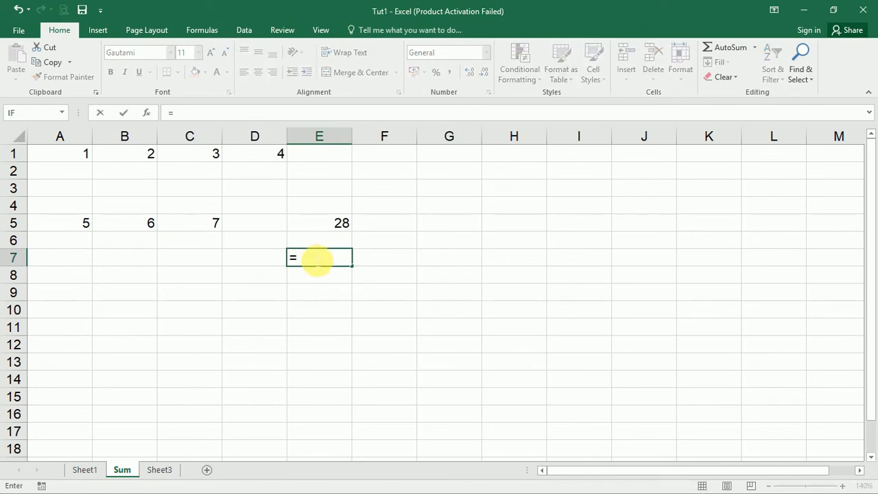
type("su")
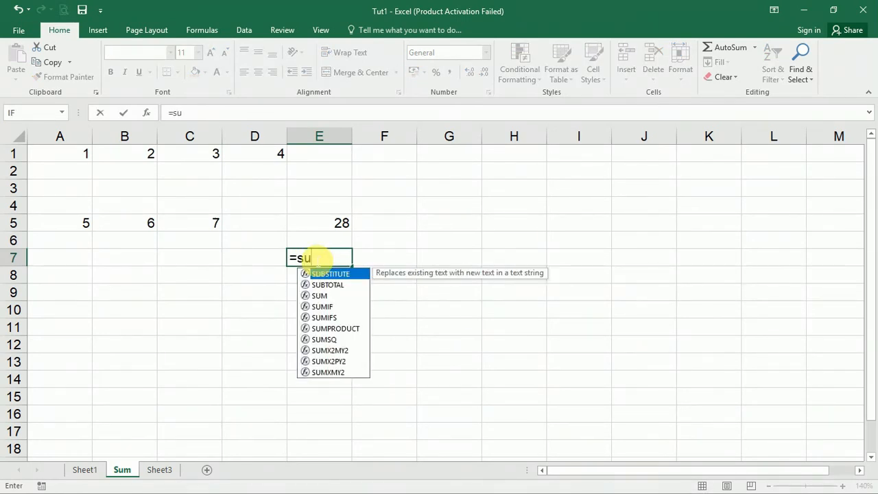
double_click(329, 296)
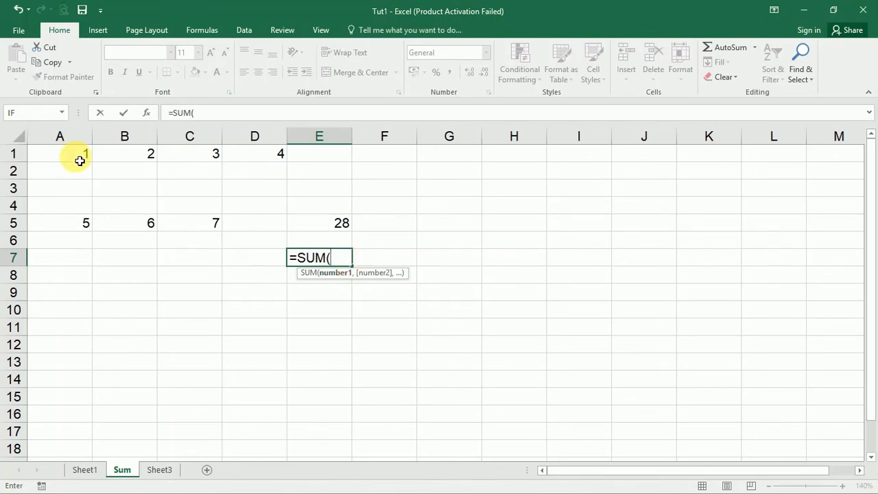
left_click_drag(79, 159, 257, 157)
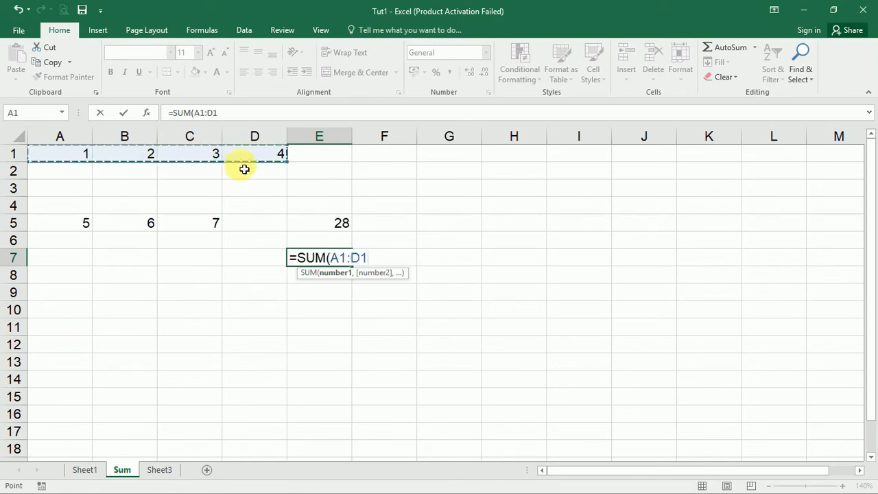
left_click_drag(47, 231, 213, 227)
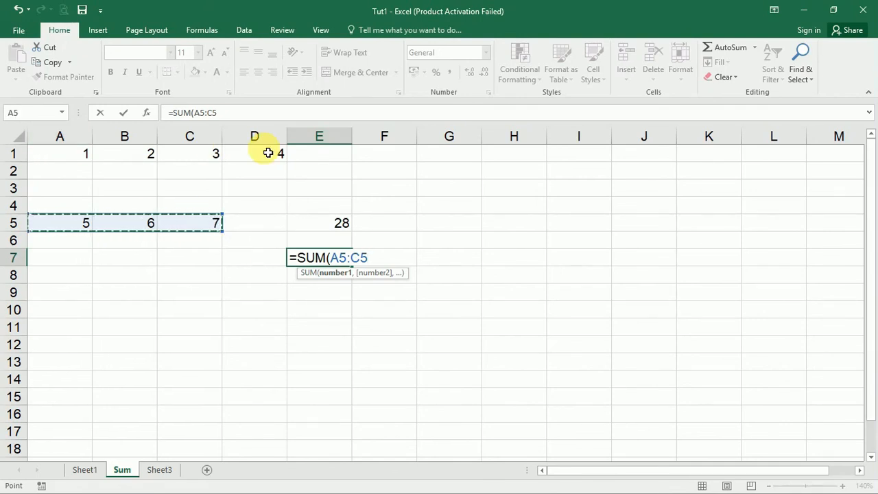
type(")")
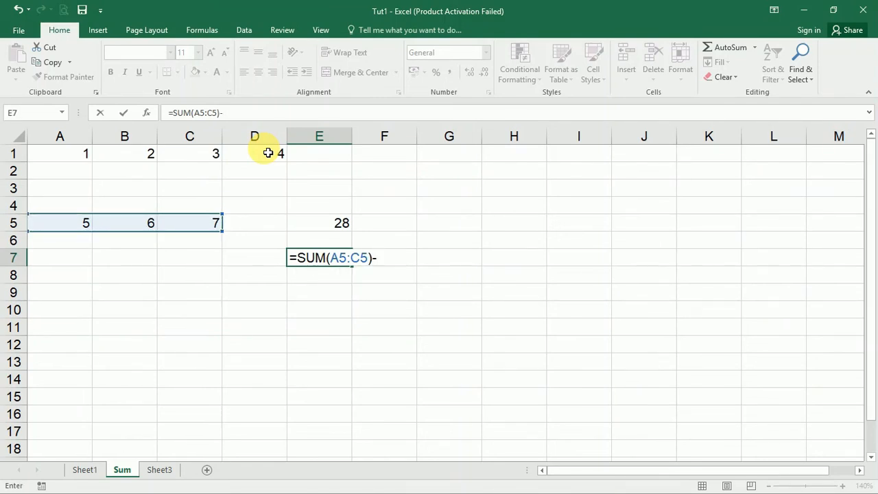
Step: Subtract the sum of A1:D1 in cell E7's formula, completing it as =SUM(A5:C5)-SUM(A1:D1)
type("-sum")
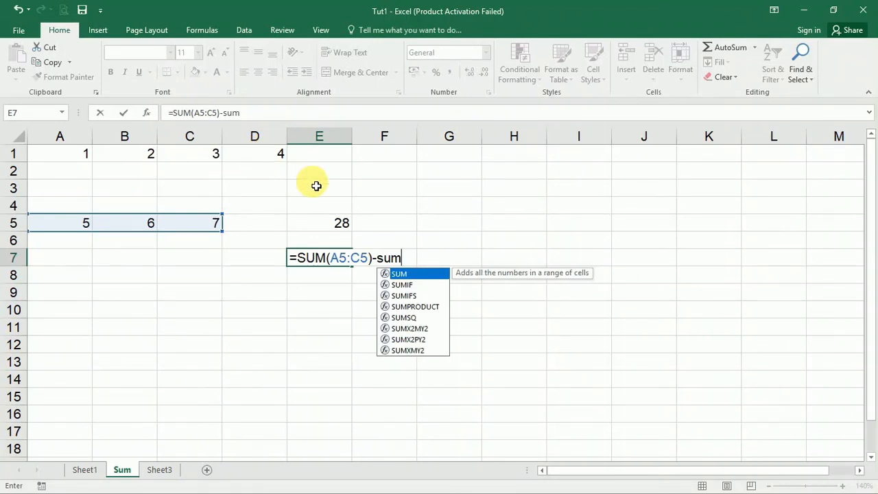
type("(")
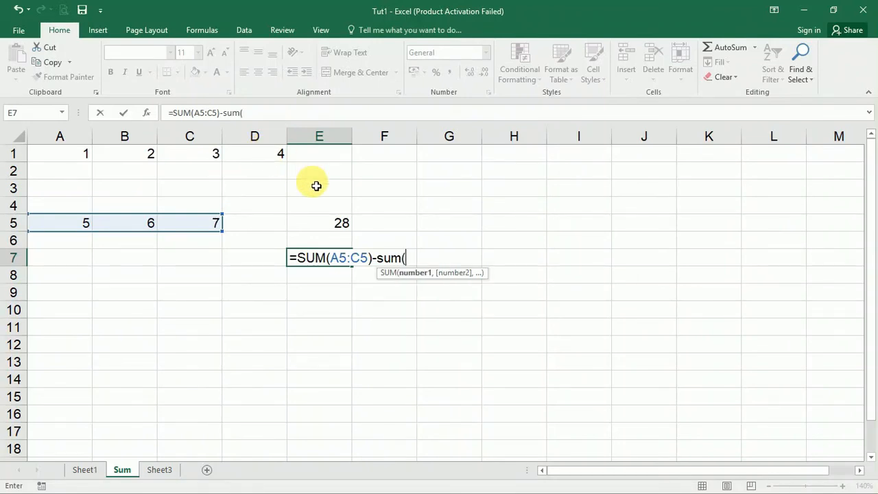
left_click(74, 158)
left_click_drag(143, 157, 263, 161)
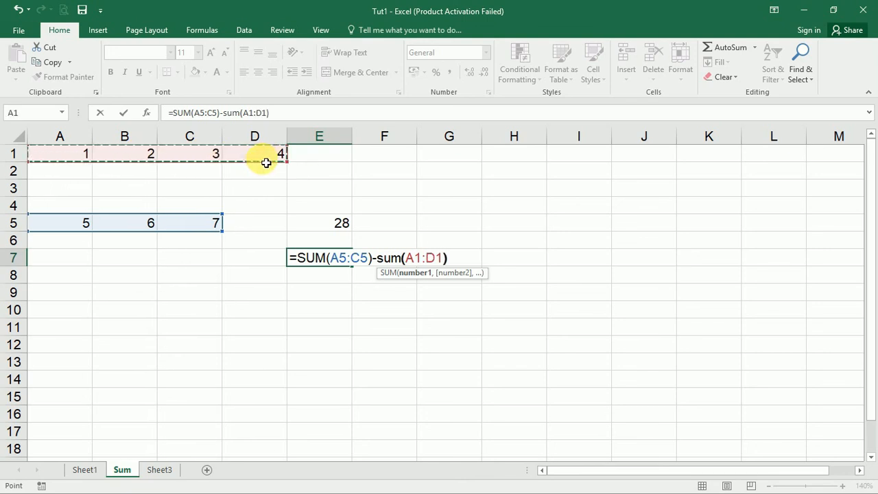
type(")")
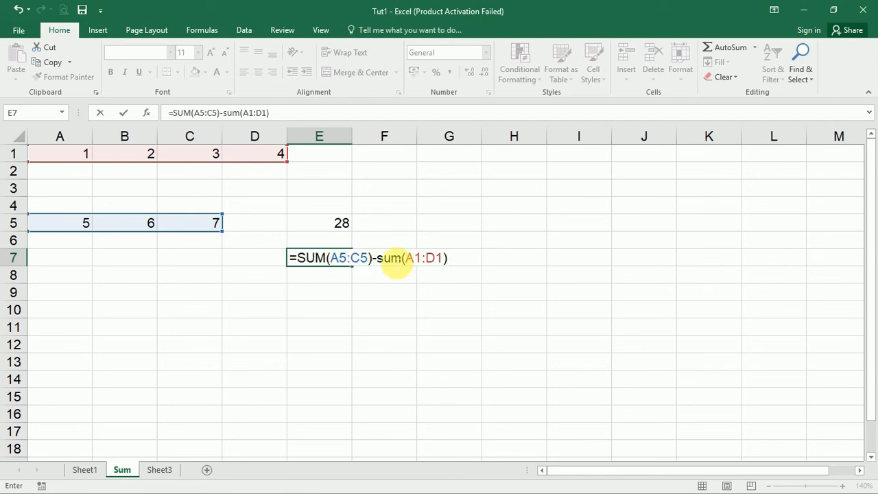
left_click(125, 113)
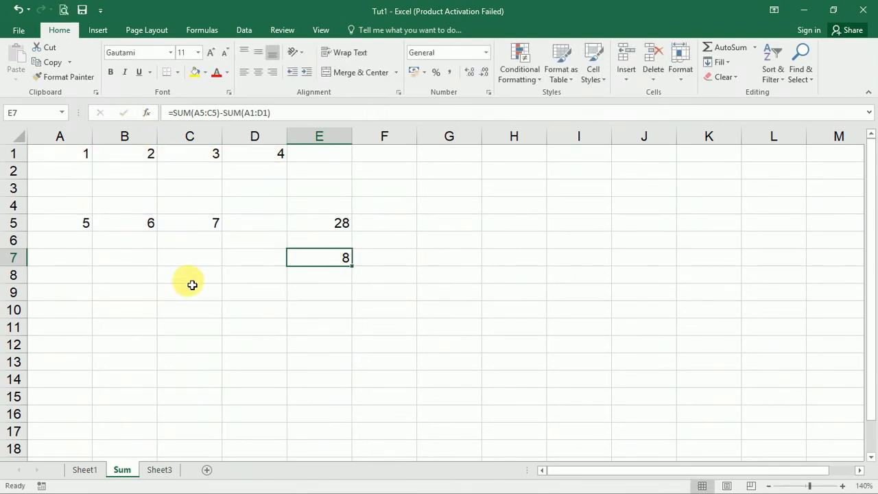
Step: Replace the second SUM in cell E7's formula with AVERAGE so that it reads =SUM(A5:C5)-AVERAGE(A1:D1)
left_click(319, 259)
double_click(321, 260)
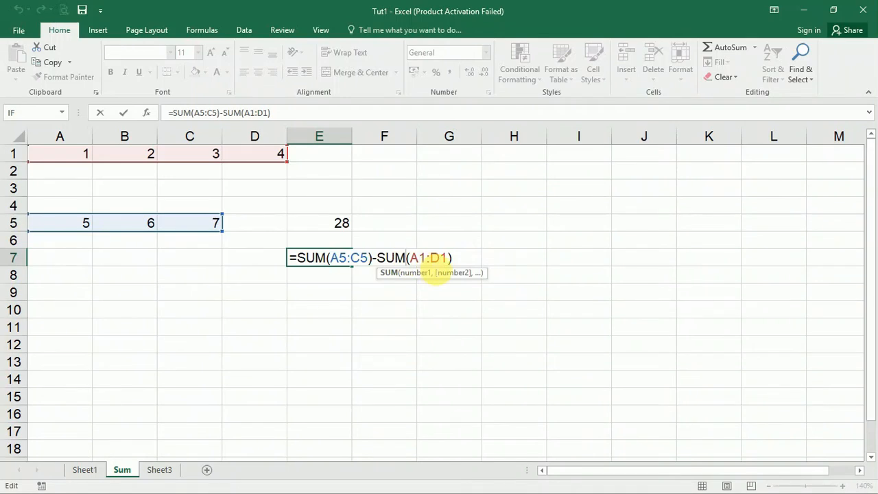
key("BackSpace")
key("BackSpace")
key("BackSpace")
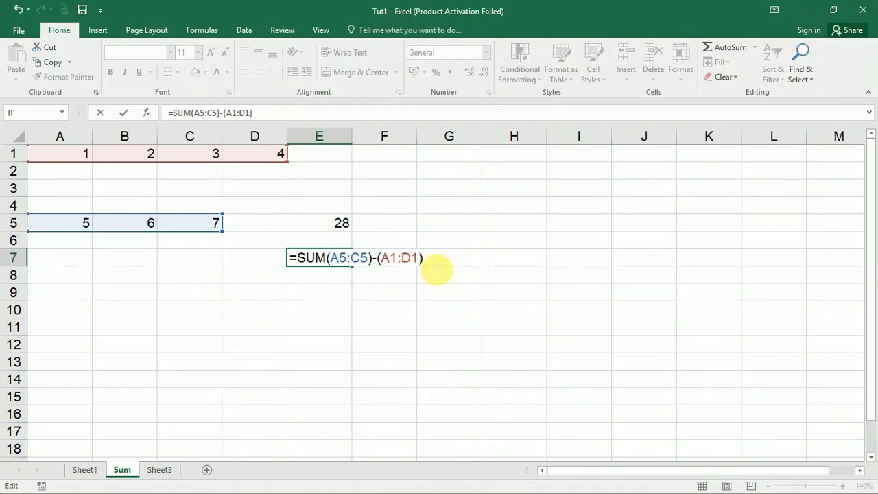
type("av")
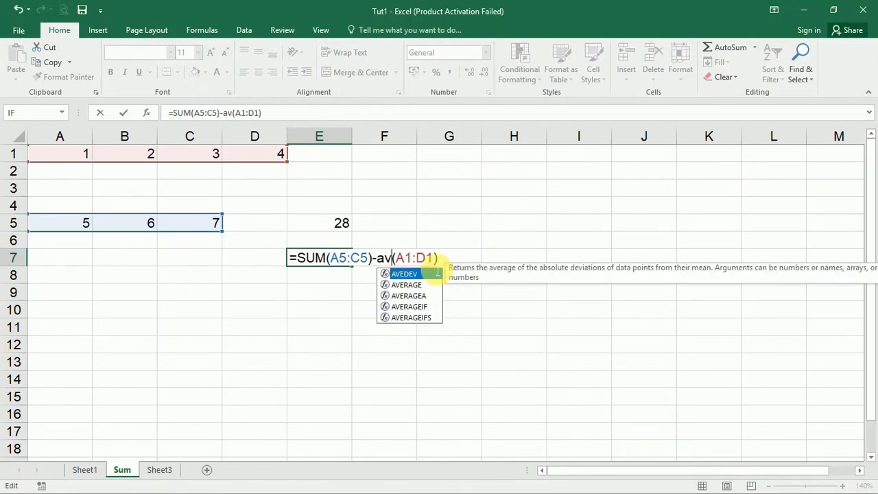
double_click(415, 286)
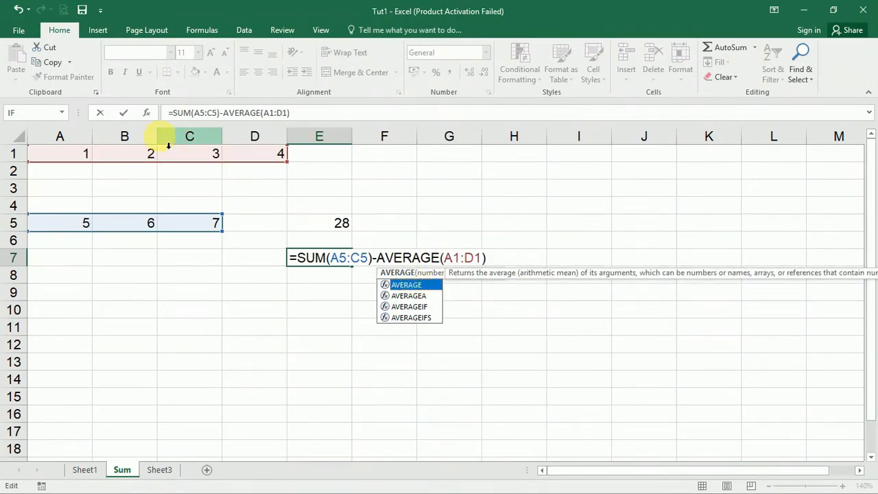
left_click(122, 112)
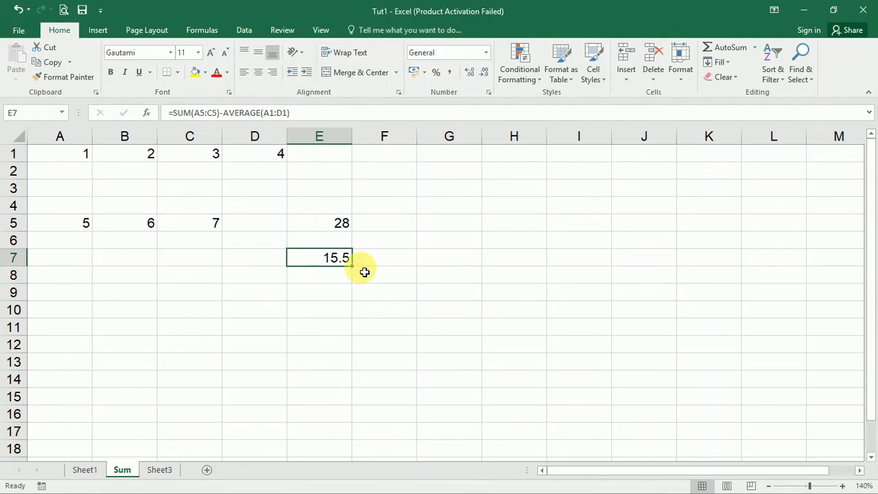
left_click(195, 282)
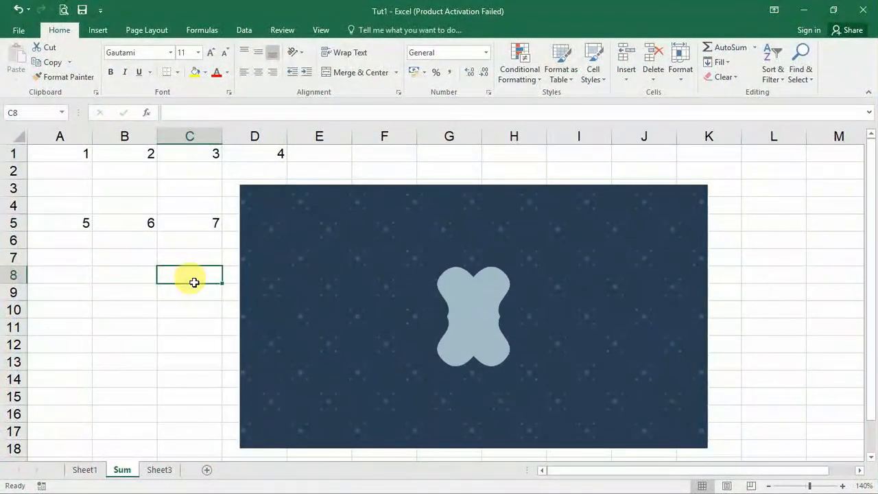